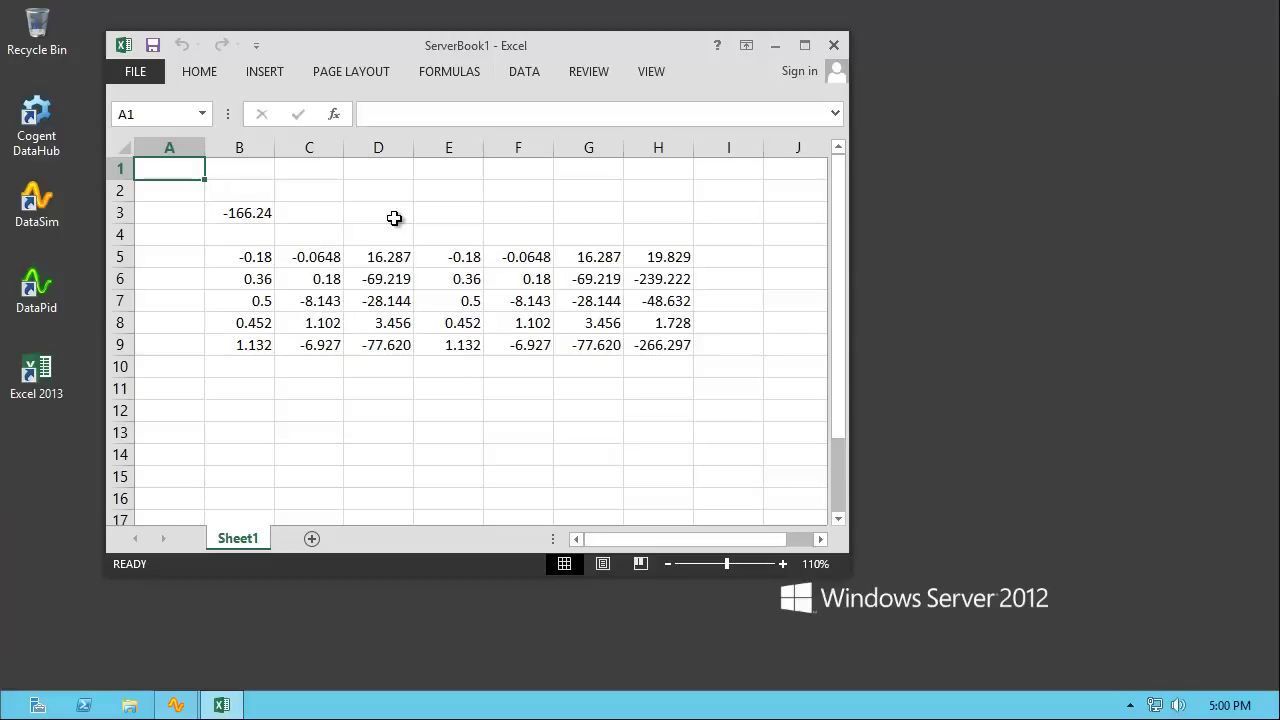
Step: Launch Cogent DataHub from its desktop shortcut while ServerBook1 keeps updating live
{"action": "double_click", "coordinate": [45, 112]}
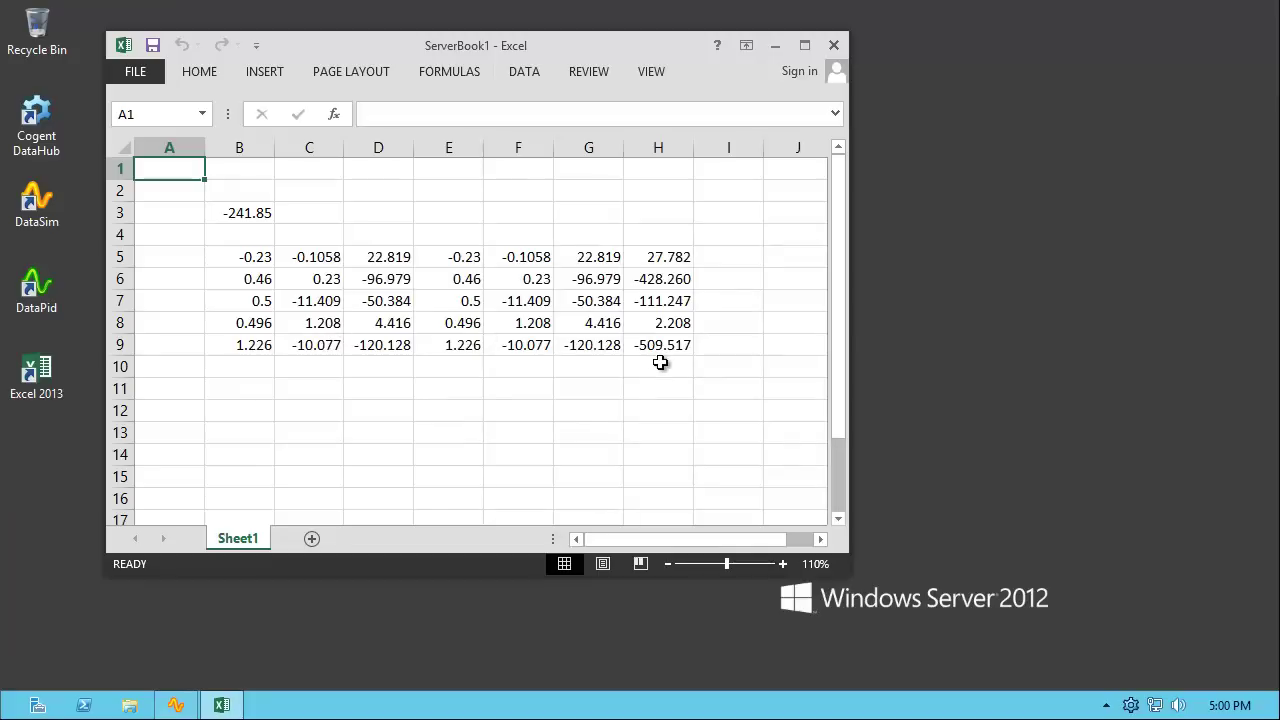
Step: Open DataHub Properties from the tray icon and show its DDE settings
{"action": "double_click", "coordinate": [1133, 707]}
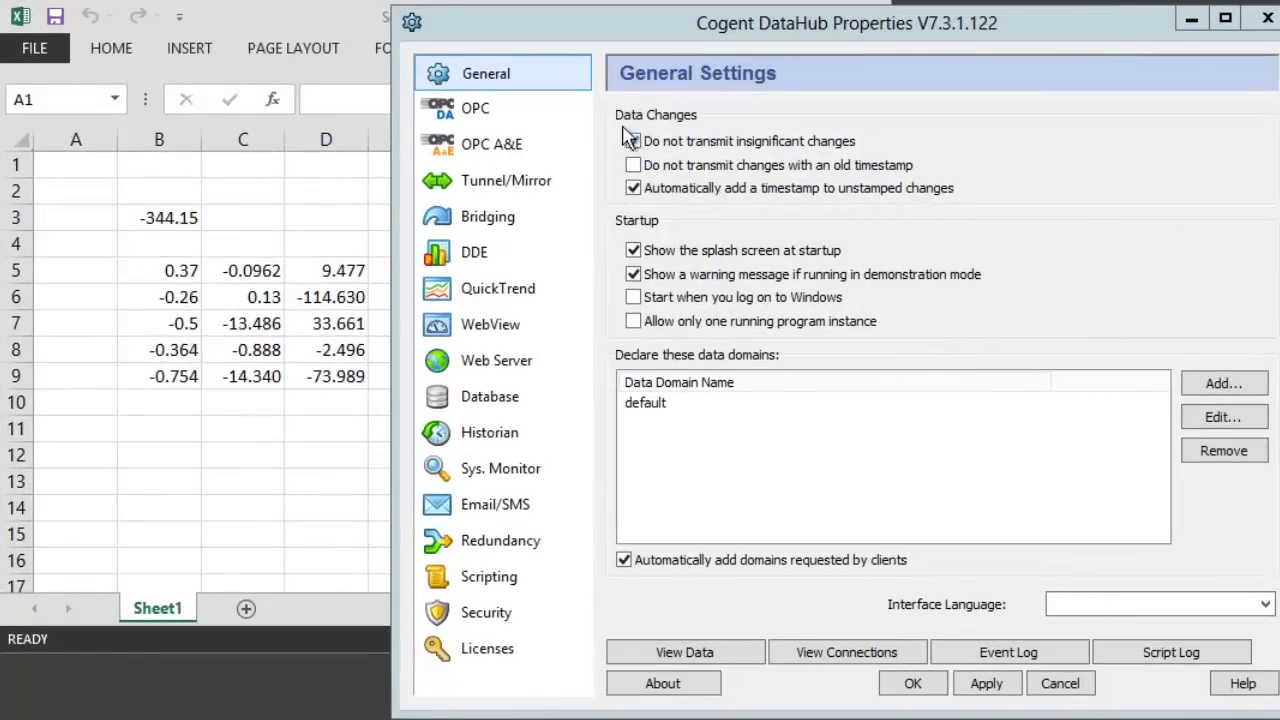
{"action": "left_click", "coordinate": [533, 267]}
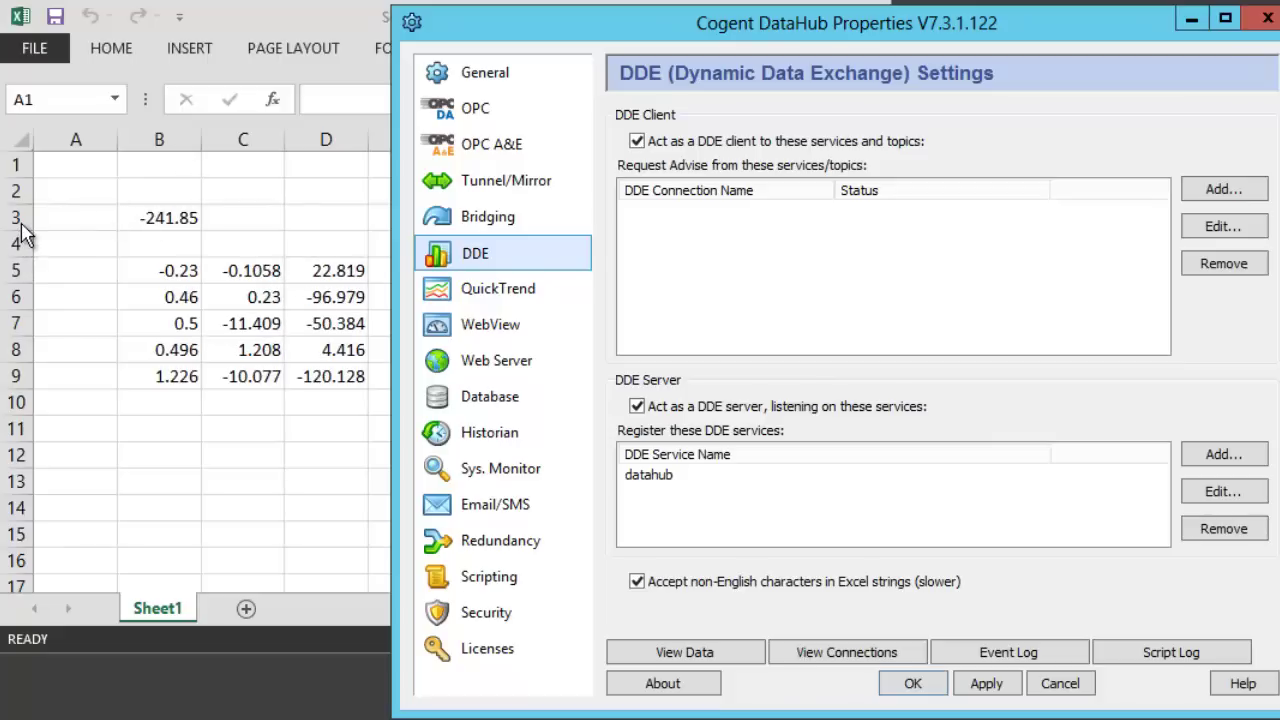
Step: Name cell B3 (formula =C9*24) MyCell1 using the Name Box
{"action": "left_click", "coordinate": [190, 226]}
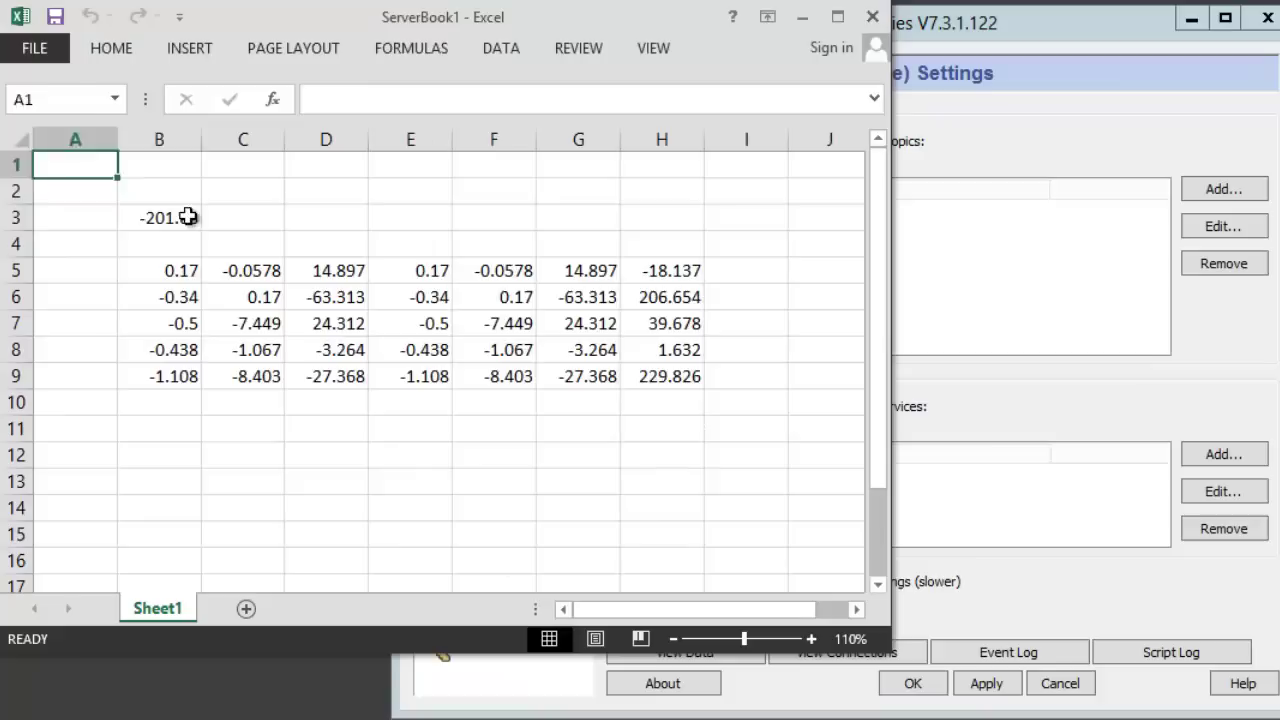
{"action": "left_click", "coordinate": [188, 217]}
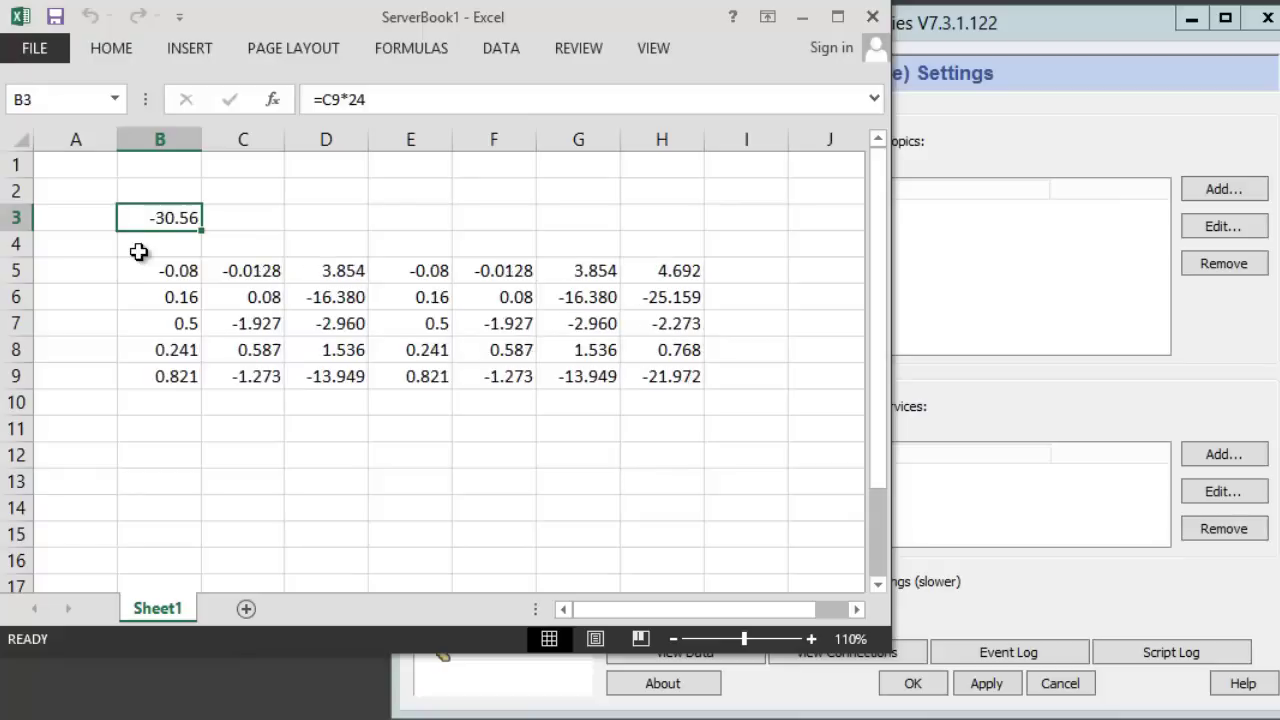
{"action": "left_click", "coordinate": [51, 97]}
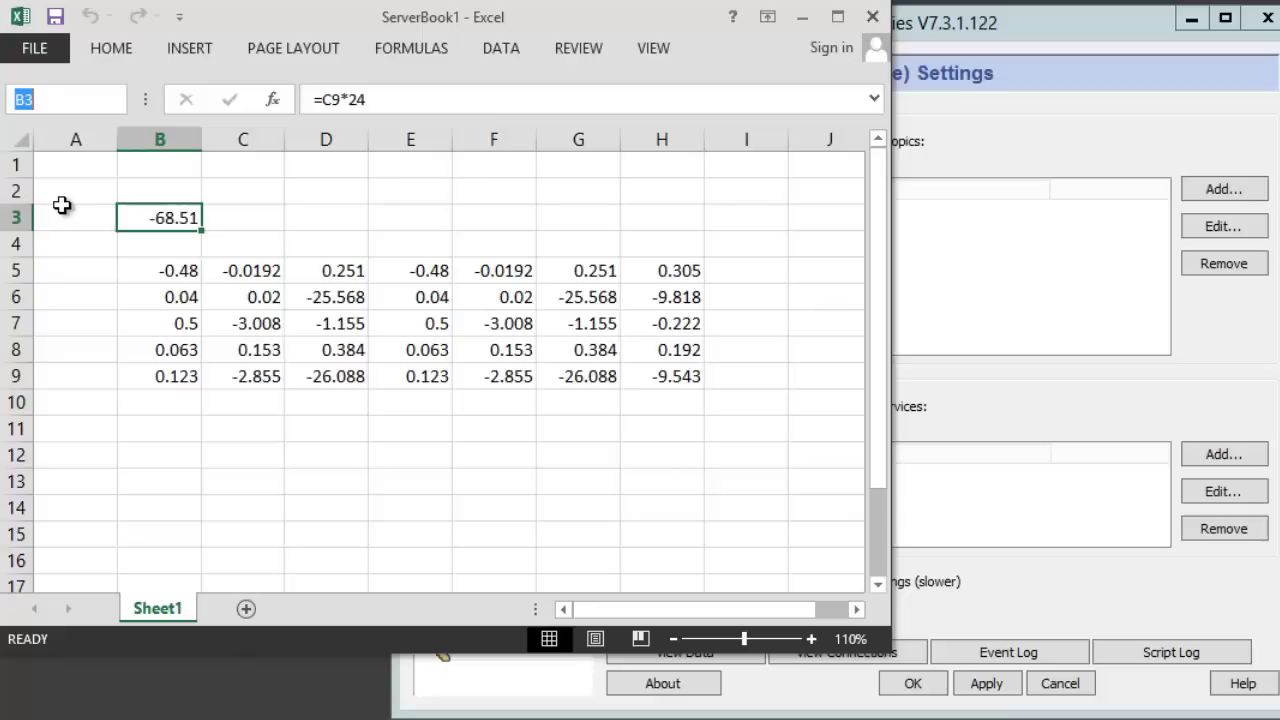
{"action": "type", "text": "MyC"}
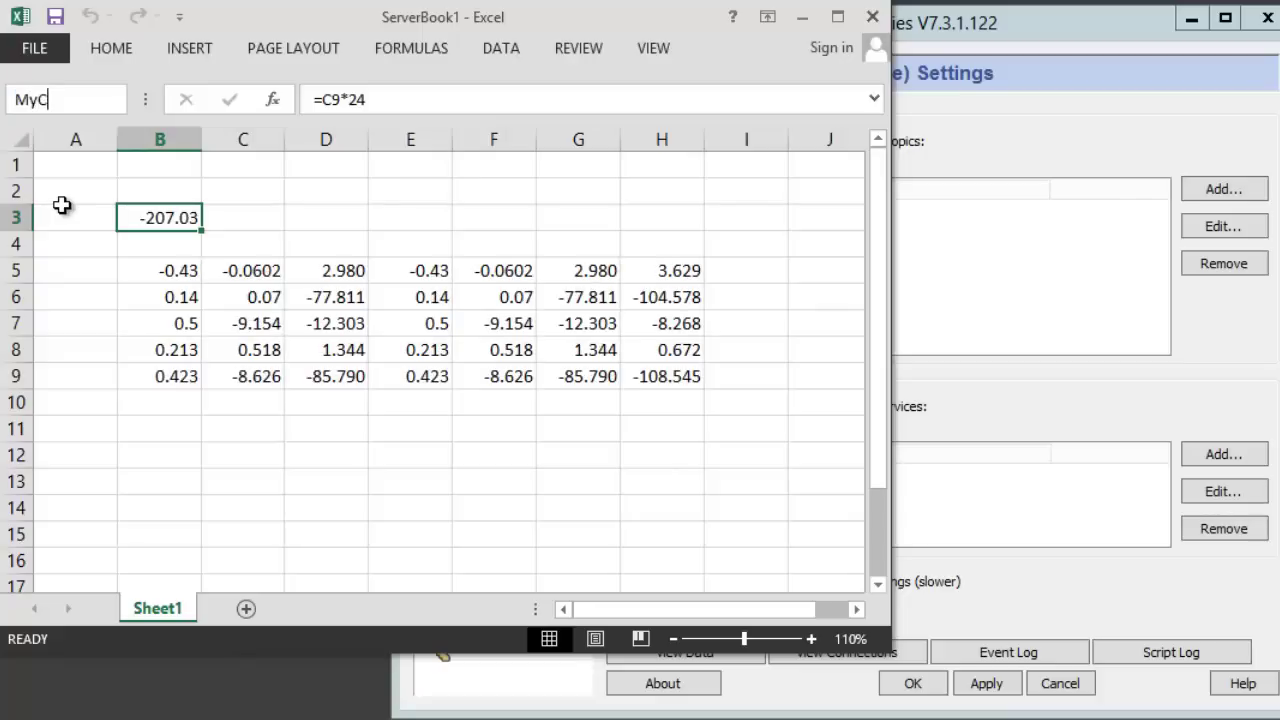
{"action": "type", "text": "ell1"}
{"action": "key", "text": "Return"}
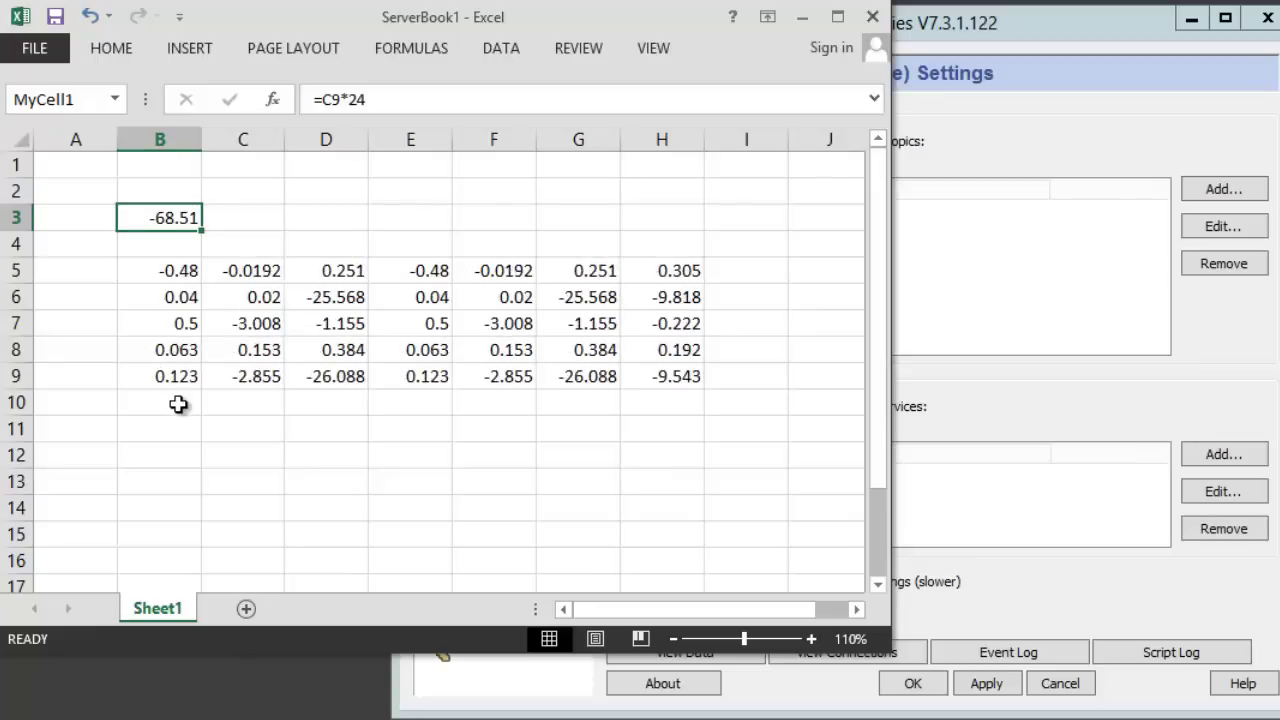
Step: Select the live data block B5:H9 and name it MyRange1
{"action": "left_click", "coordinate": [148, 271]}
{"action": "left_click_drag", "start_coordinate": [148, 271], "coordinate": [680, 382]}
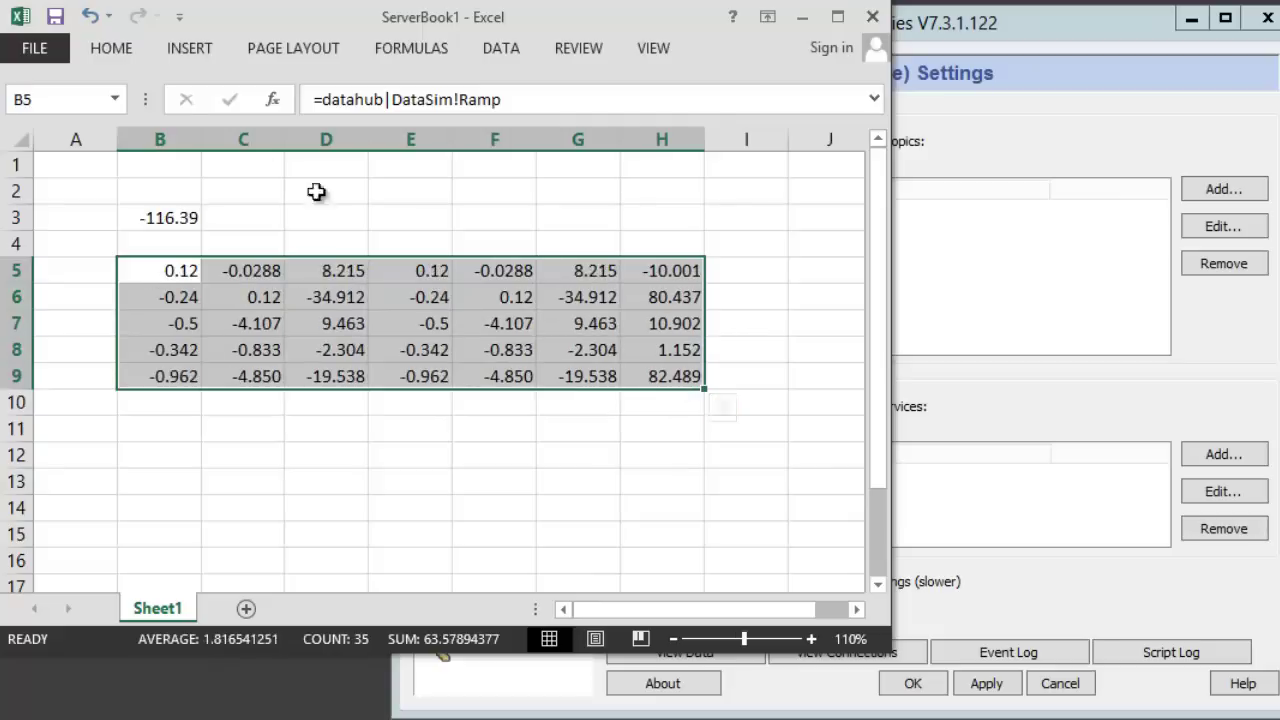
{"action": "left_click", "coordinate": [44, 98]}
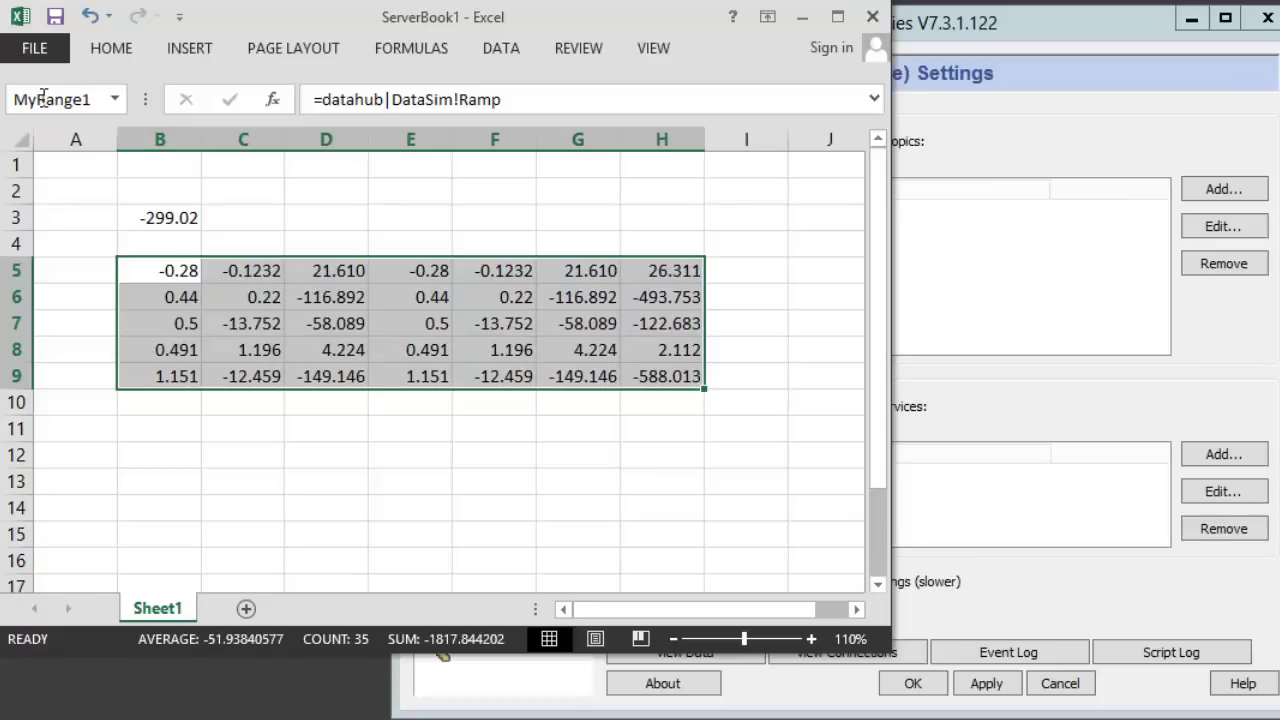
{"action": "key", "text": "Return"}
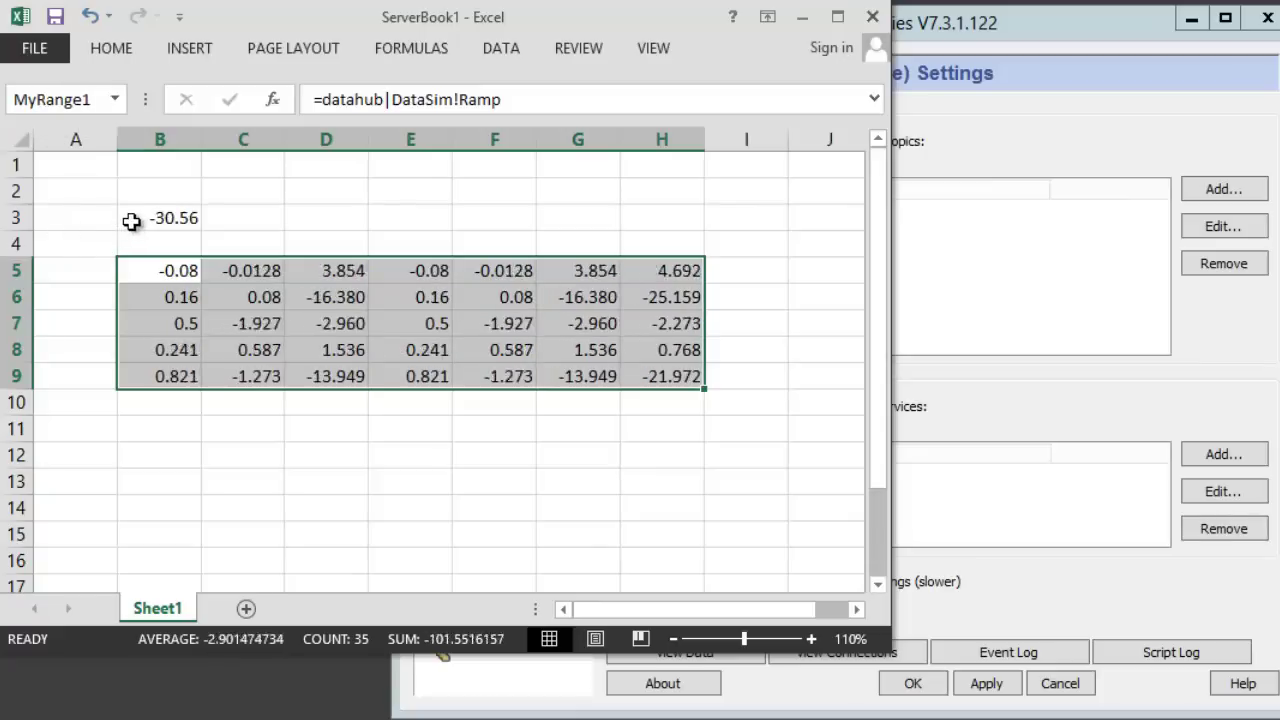
Step: Reselect B3 and B5:H9 to confirm the MyCell1 and MyRange1 names
{"action": "left_click", "coordinate": [131, 221]}
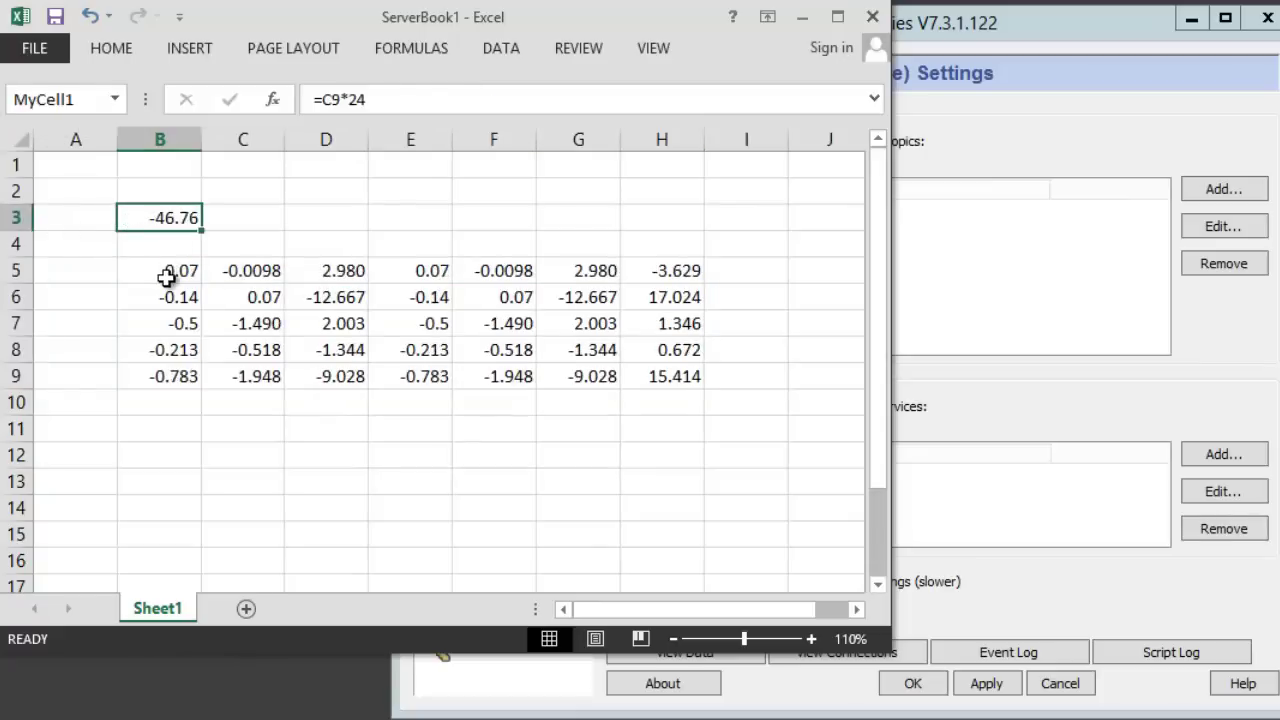
{"action": "left_click_drag", "start_coordinate": [171, 277], "coordinate": [663, 372]}
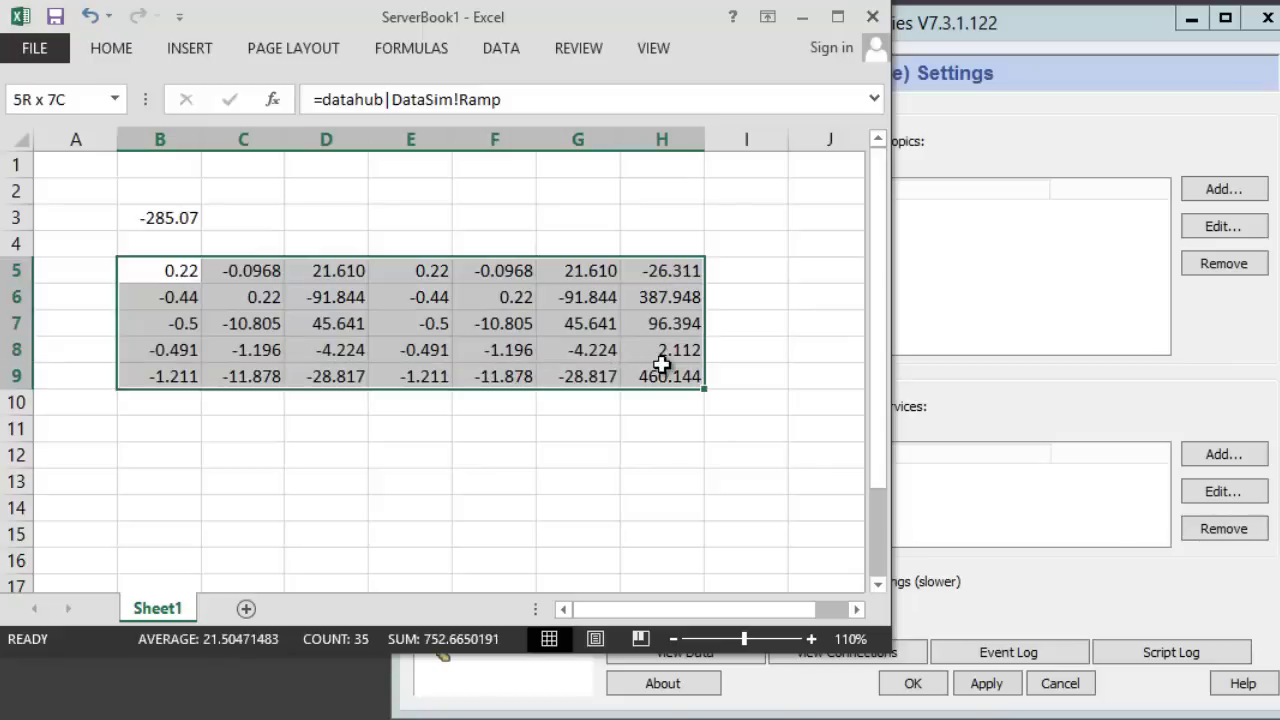
{"action": "left_click", "coordinate": [172, 217]}
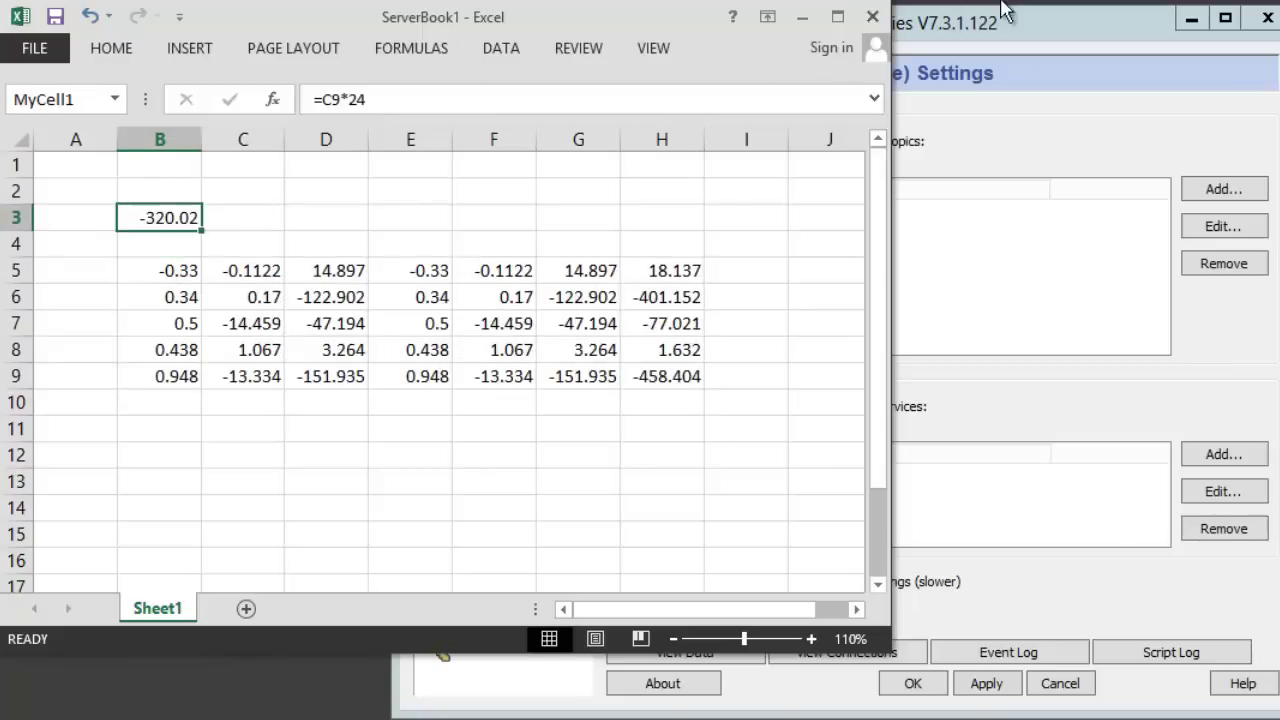
Step: Add a DDE client connection named MyExcelLink with service EXCEL
{"action": "left_click", "coordinate": [1040, 40]}
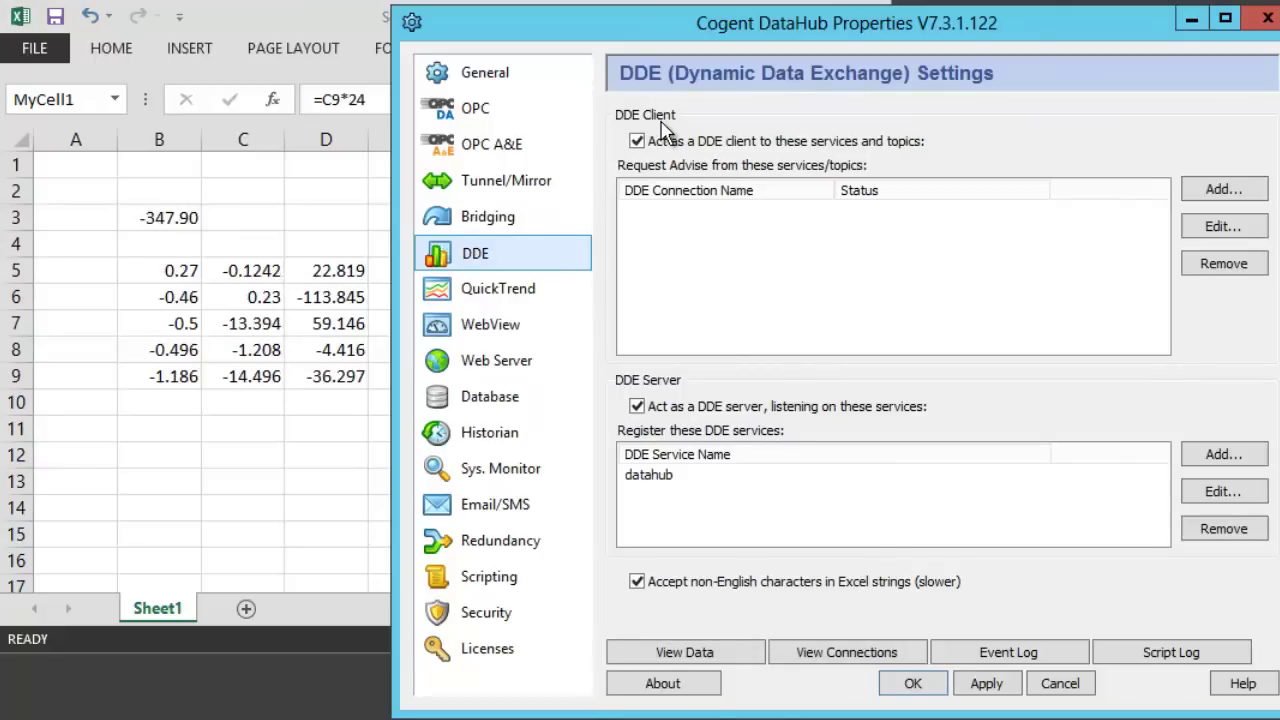
{"action": "left_click", "coordinate": [1240, 191]}
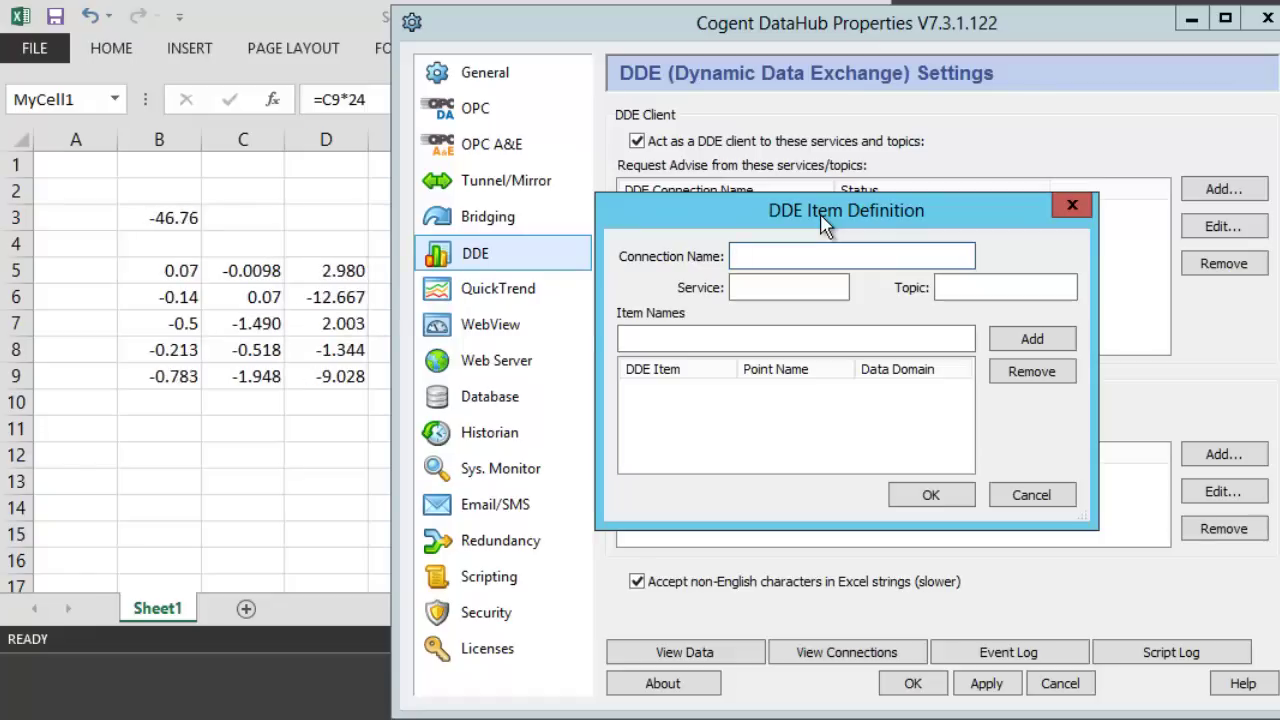
{"action": "type", "text": "M"}
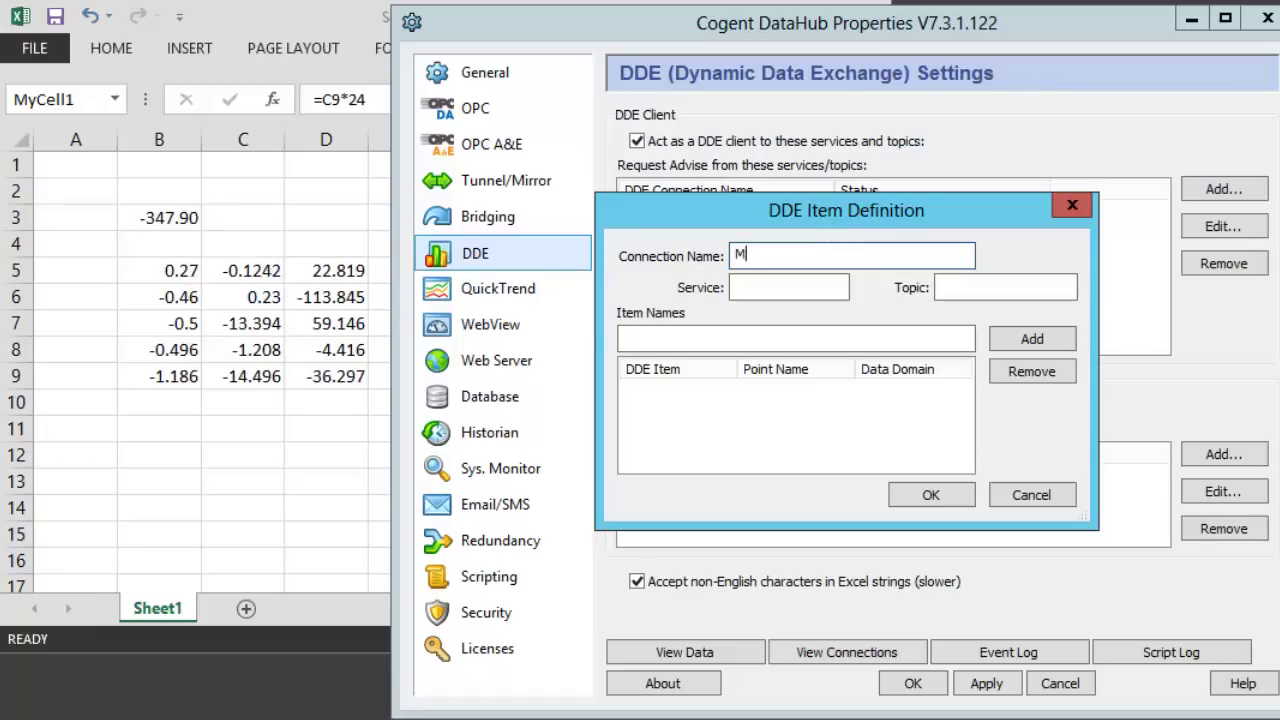
{"action": "type", "text": "yExcelLink"}
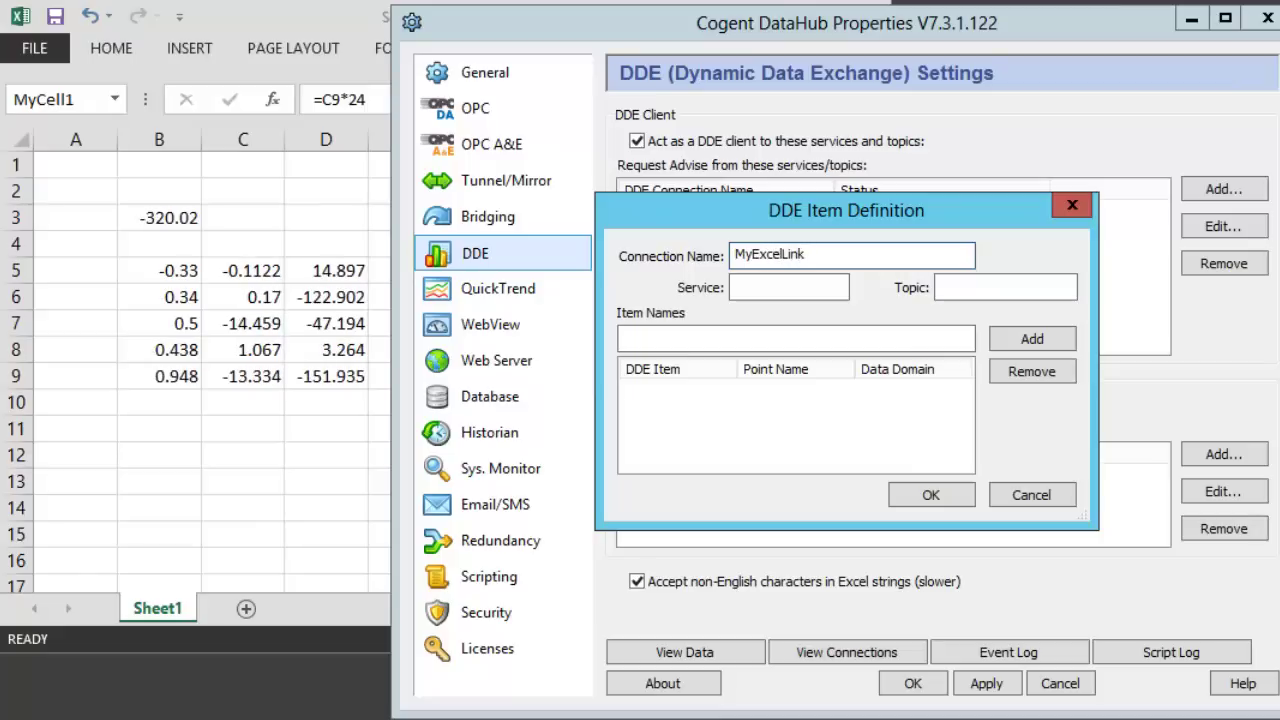
{"action": "left_click", "coordinate": [789, 287]}
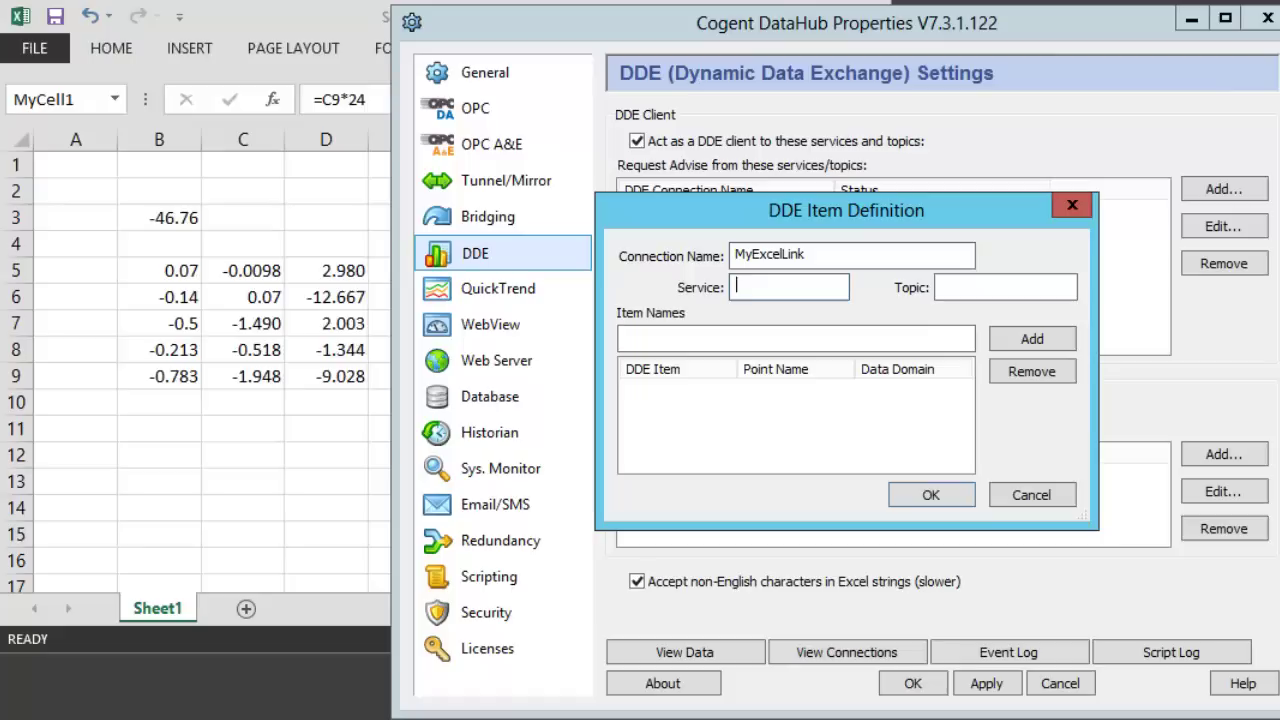
{"action": "type", "text": "EXCEL"}
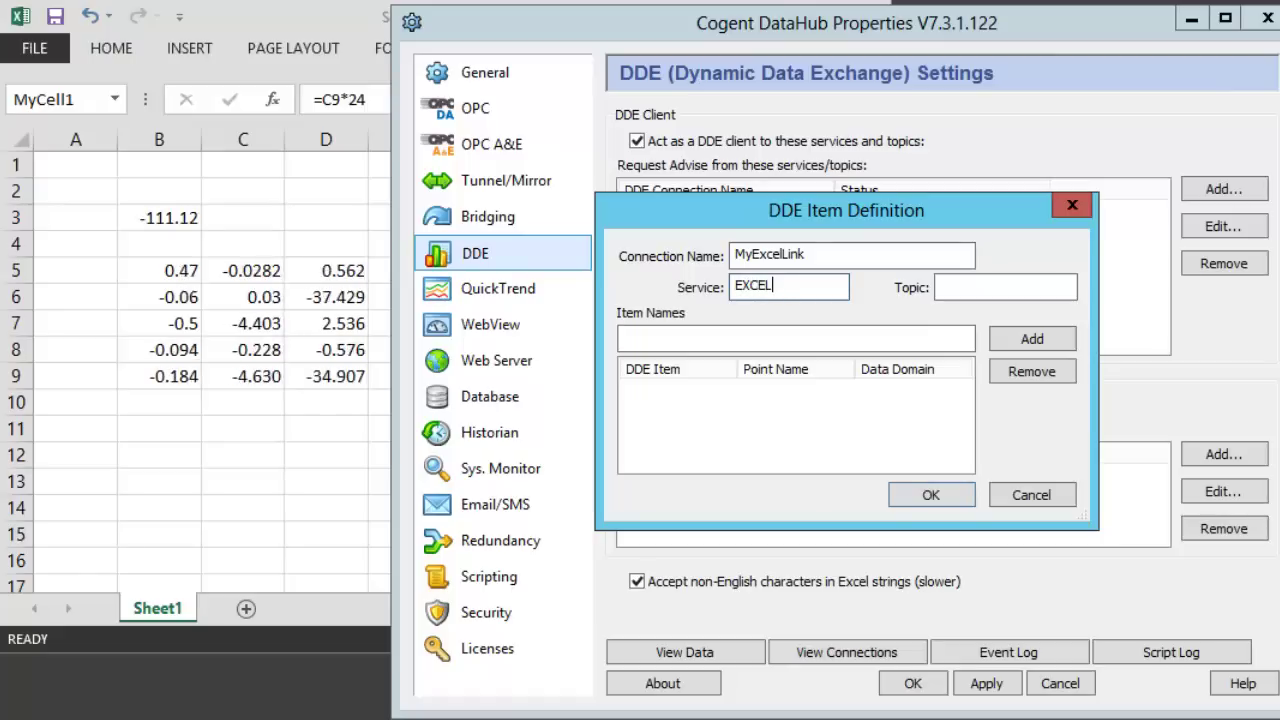
Step: Set the topic to ServerBook1.xlsx after checking Excel, and enter item MyCell1
{"action": "left_click", "coordinate": [1017, 290]}
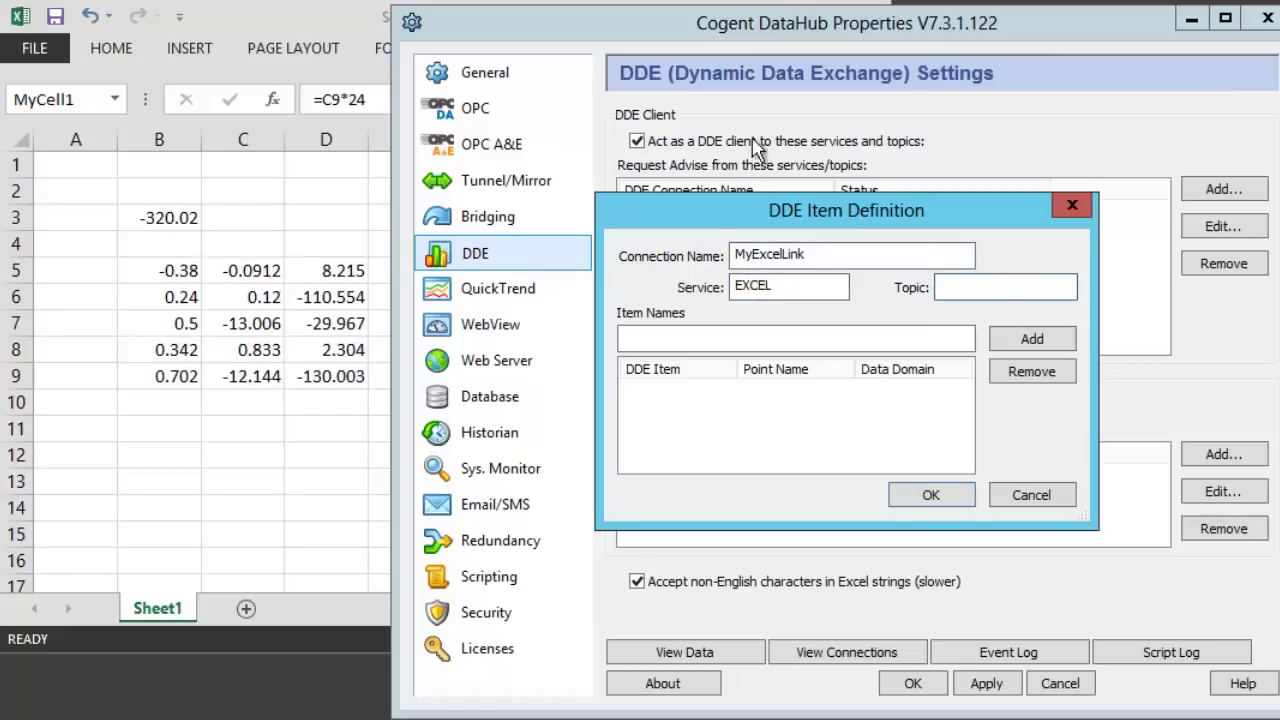
{"action": "left_click", "coordinate": [290, 27]}
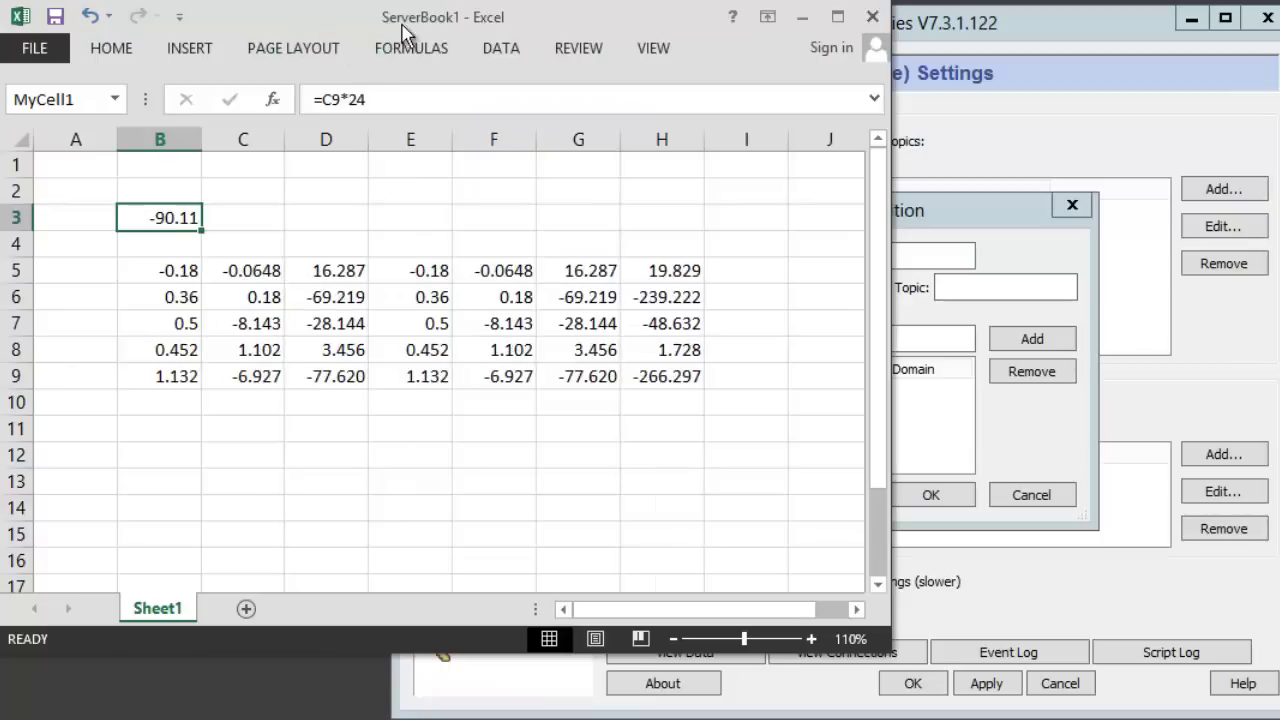
{"action": "left_click", "coordinate": [984, 290]}
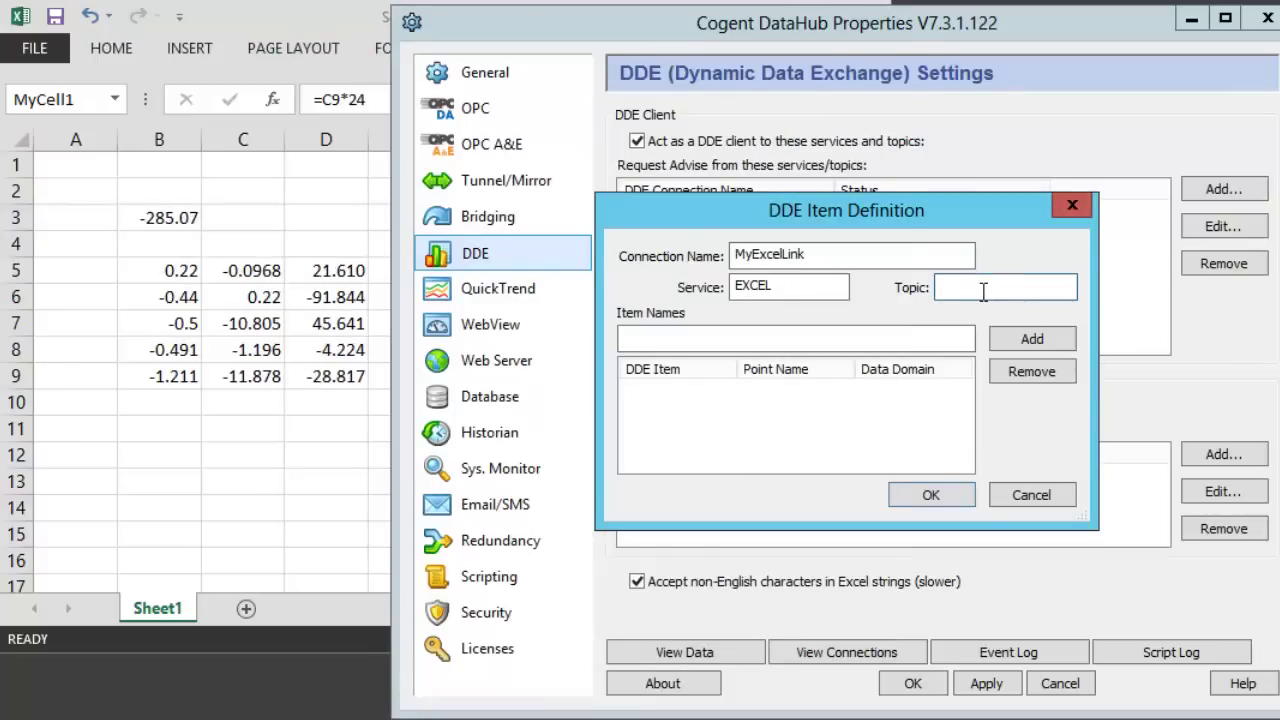
{"action": "type", "text": "ServerB"}
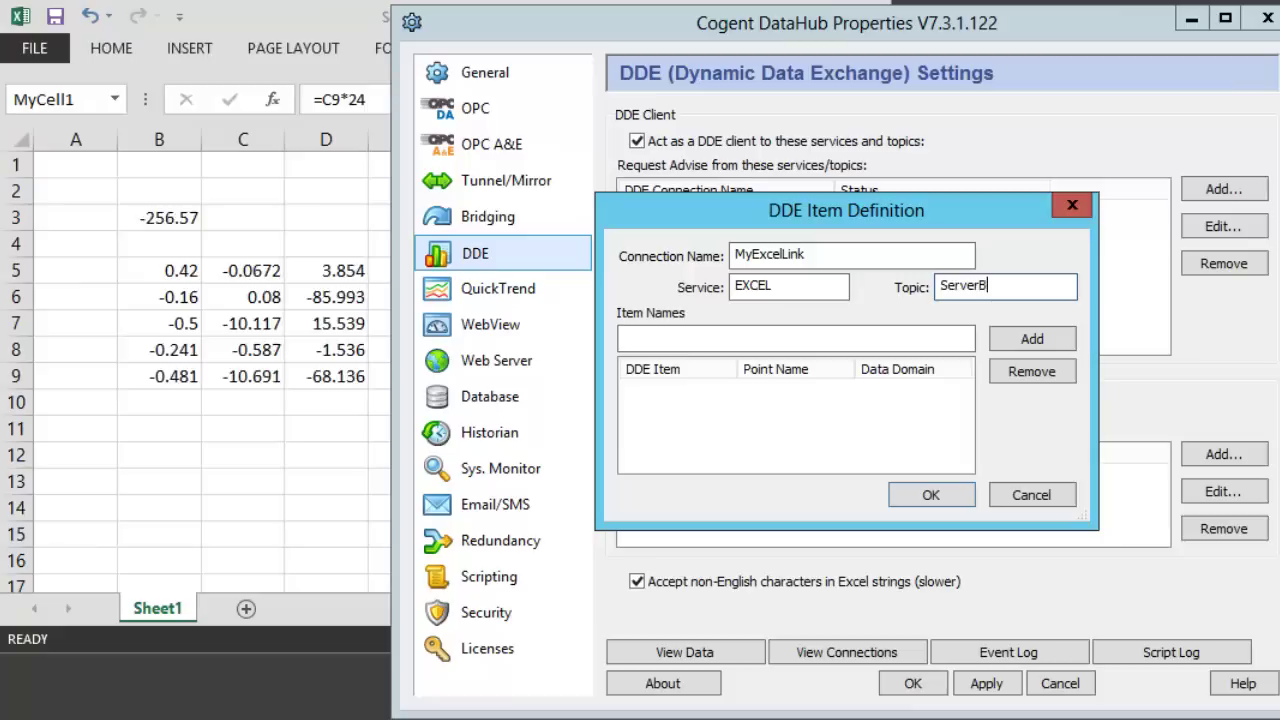
{"action": "type", "text": "ook1.xlsx"}
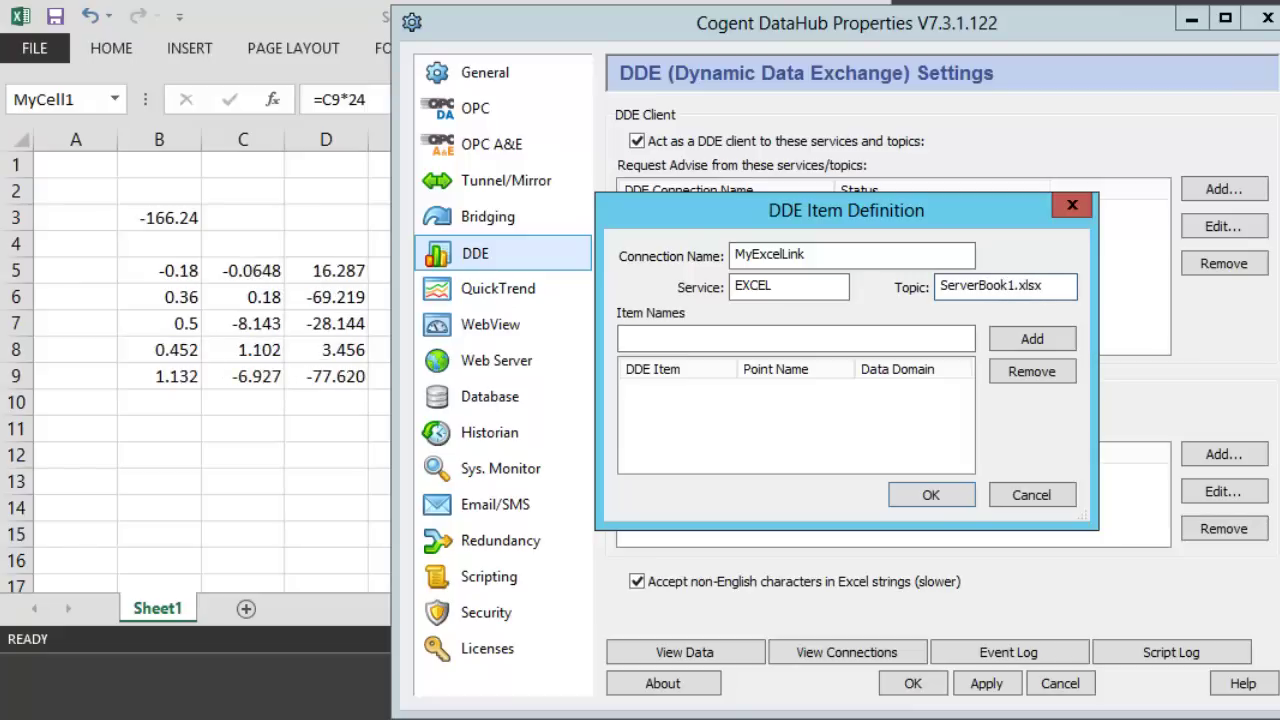
{"action": "left_click", "coordinate": [851, 336]}
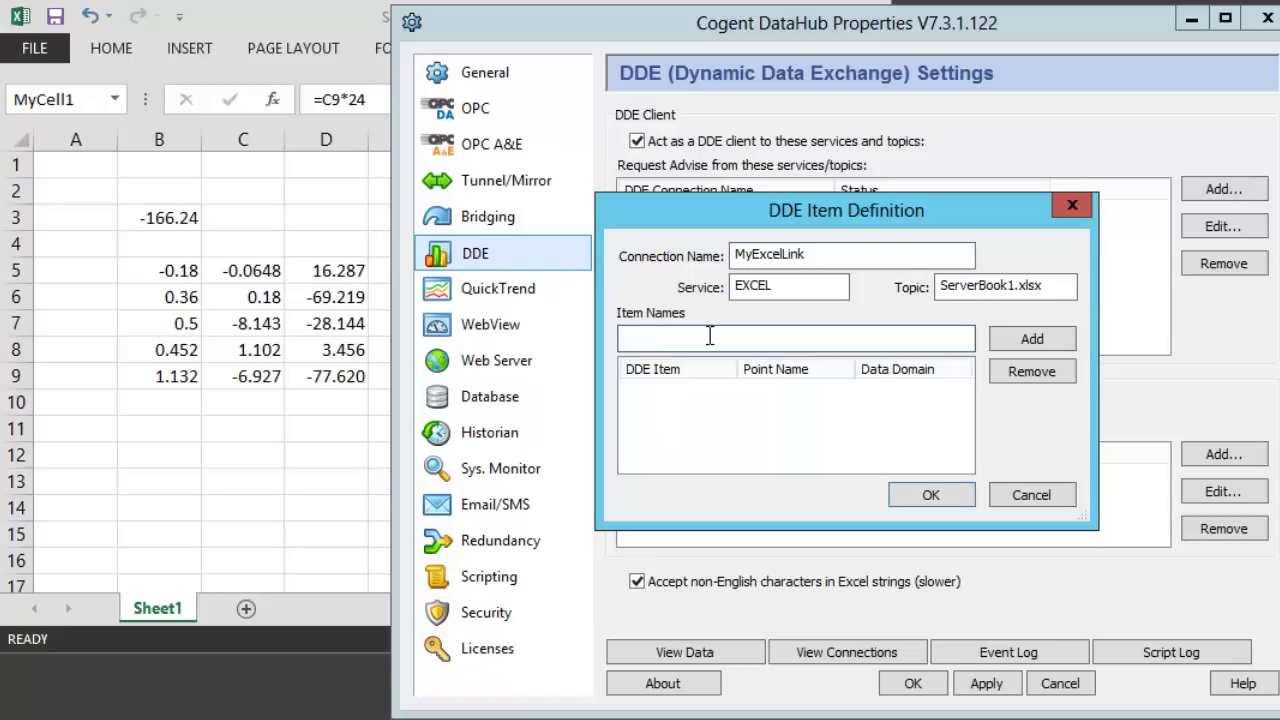
{"action": "type", "text": "MyCell1"}
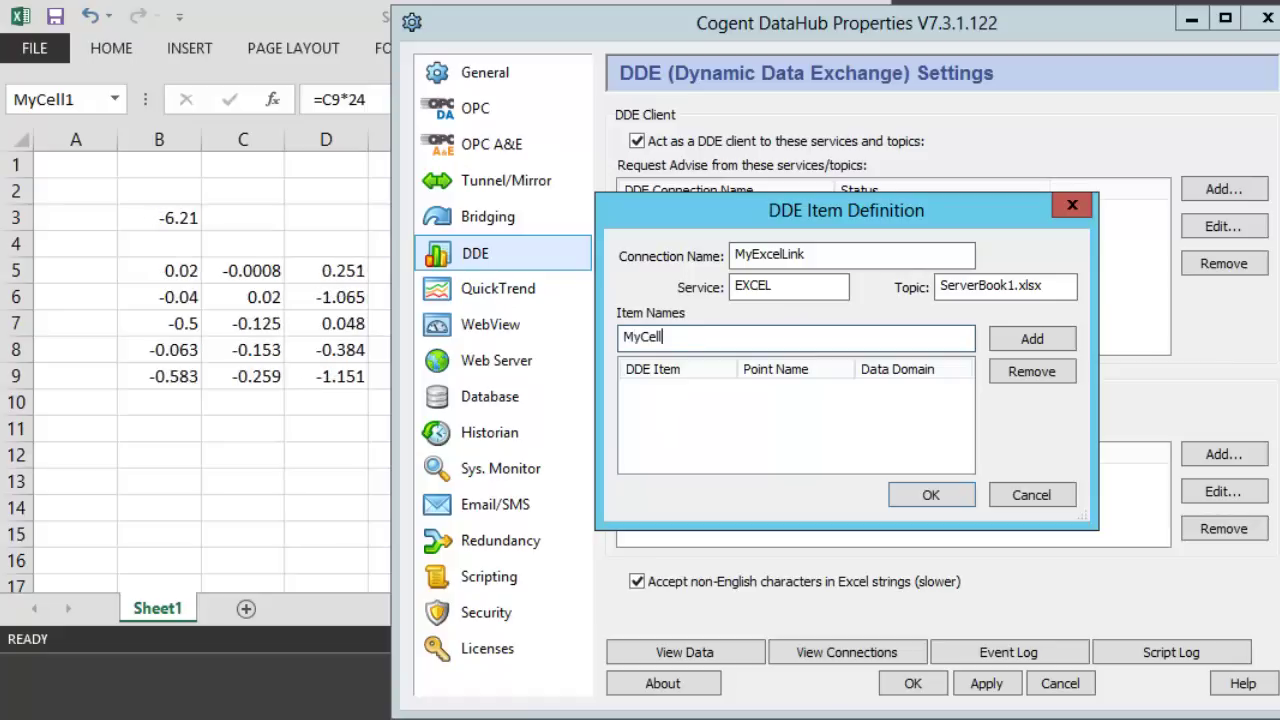
Step: Add item MyCell1 and change its data domain from default to ServerXL
{"action": "left_click", "coordinate": [1046, 342]}
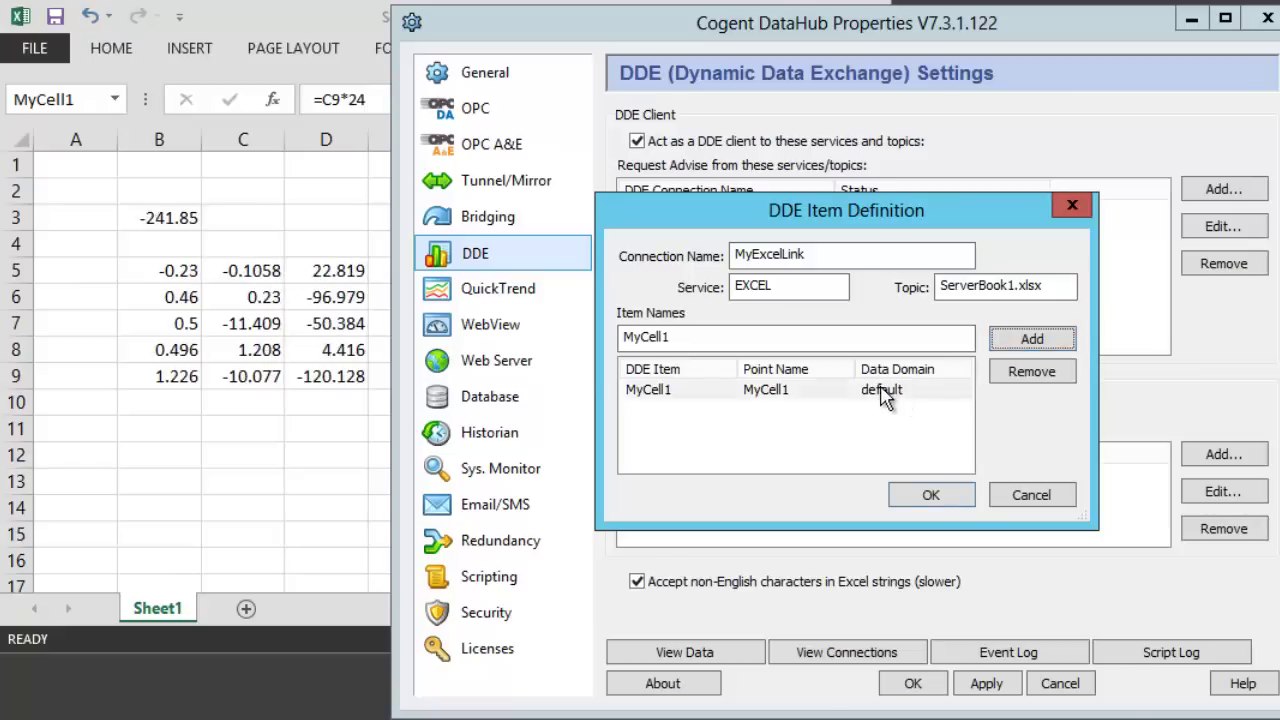
{"action": "left_click", "coordinate": [882, 395]}
{"action": "left_click", "coordinate": [884, 394]}
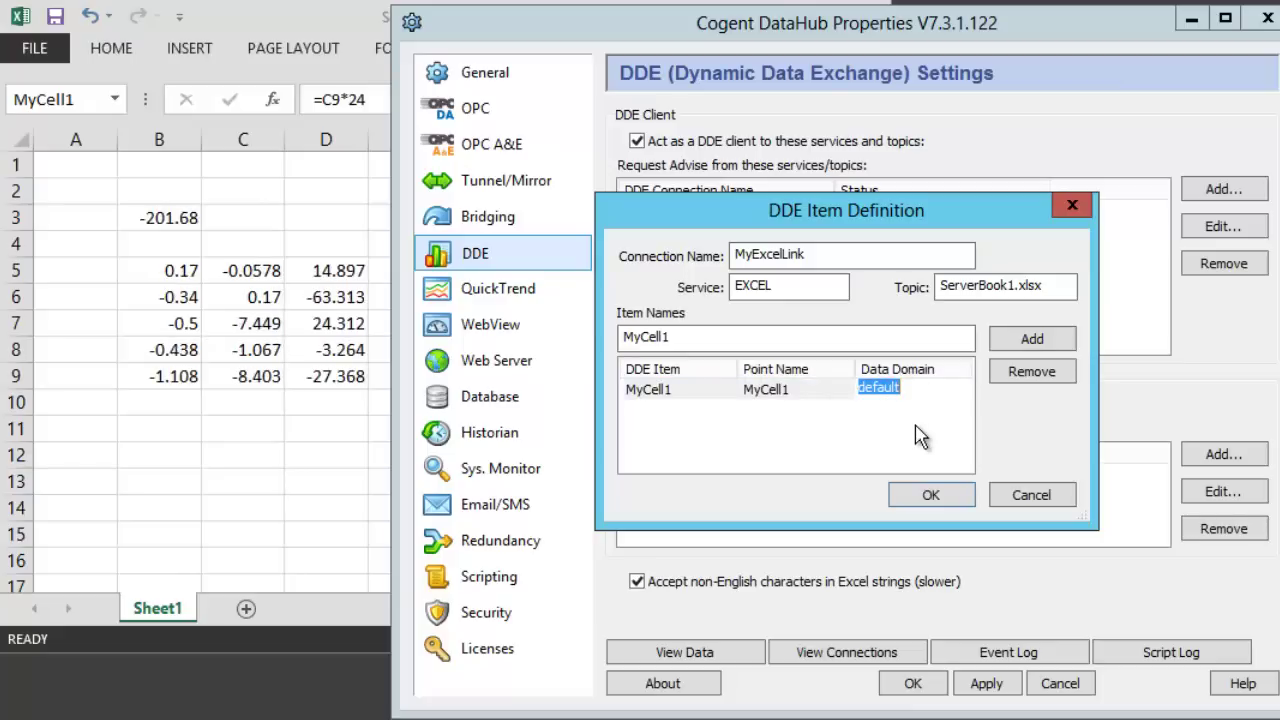
{"action": "type", "text": "ServerXL"}
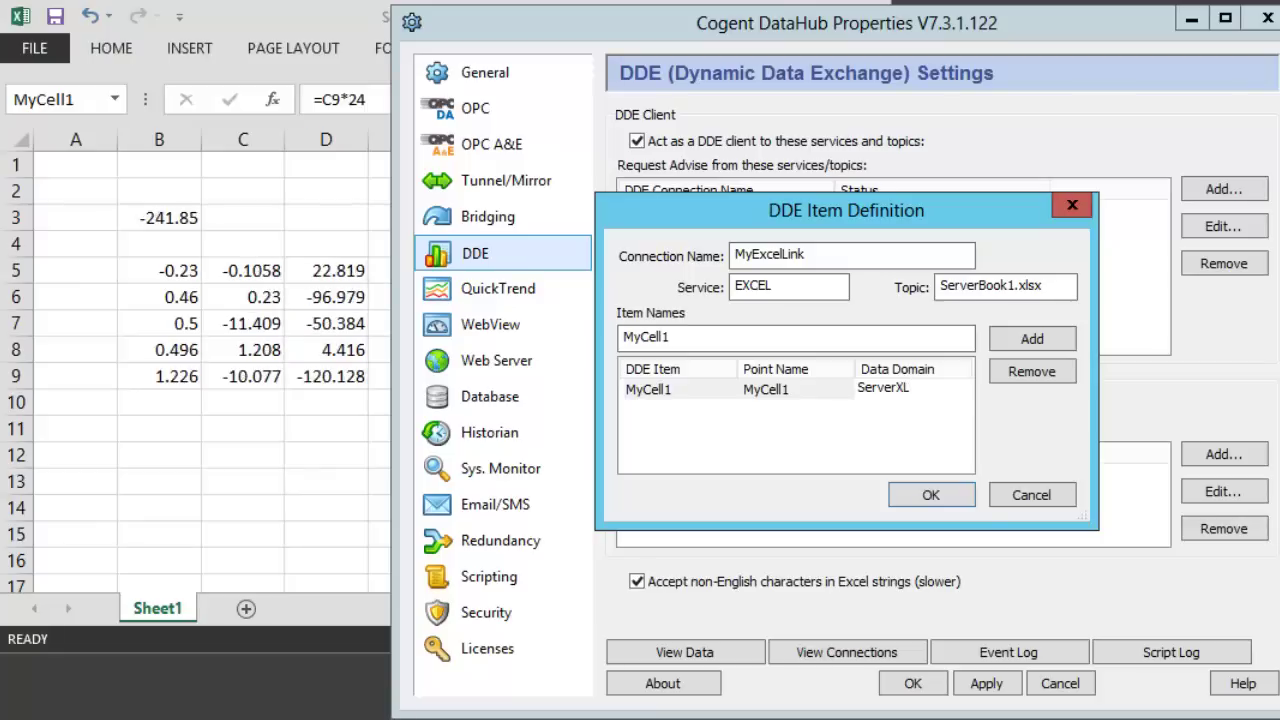
{"action": "key", "text": "Return"}
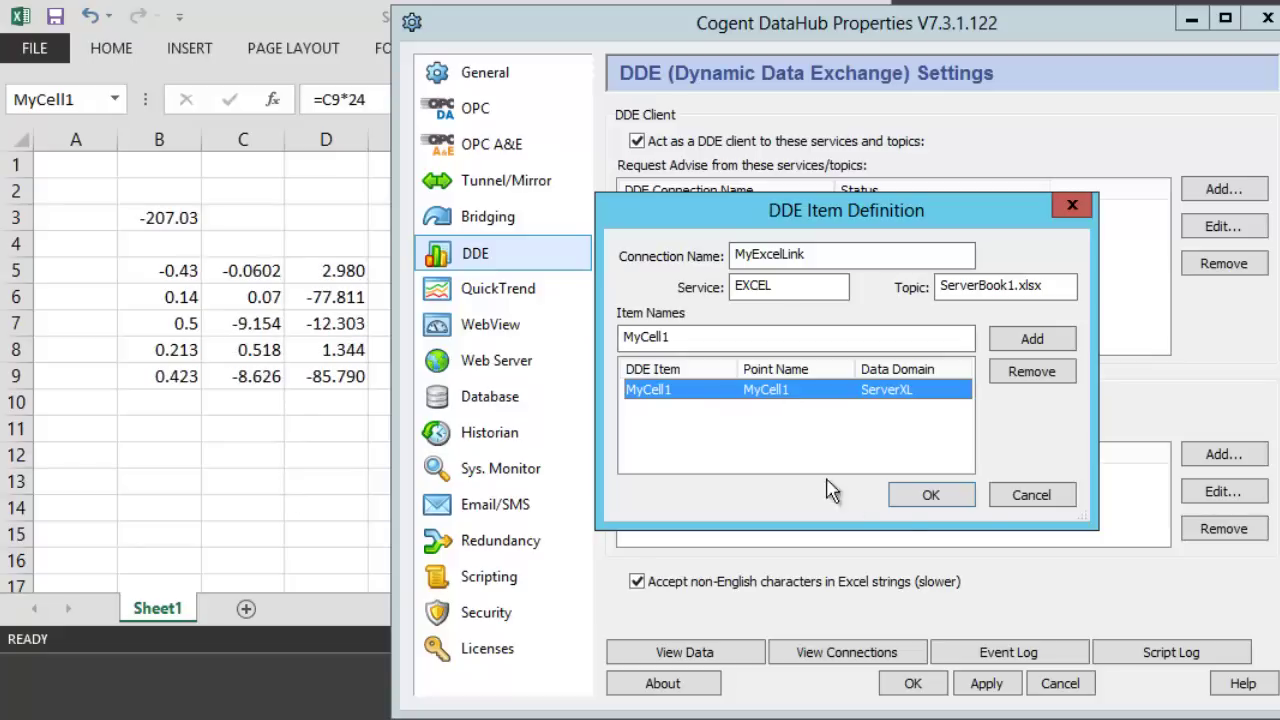
Step: Save MyExcelLink and check MyCell1's live Good-quality value in the ServerXL Data Browser
{"action": "left_click", "coordinate": [935, 494]}
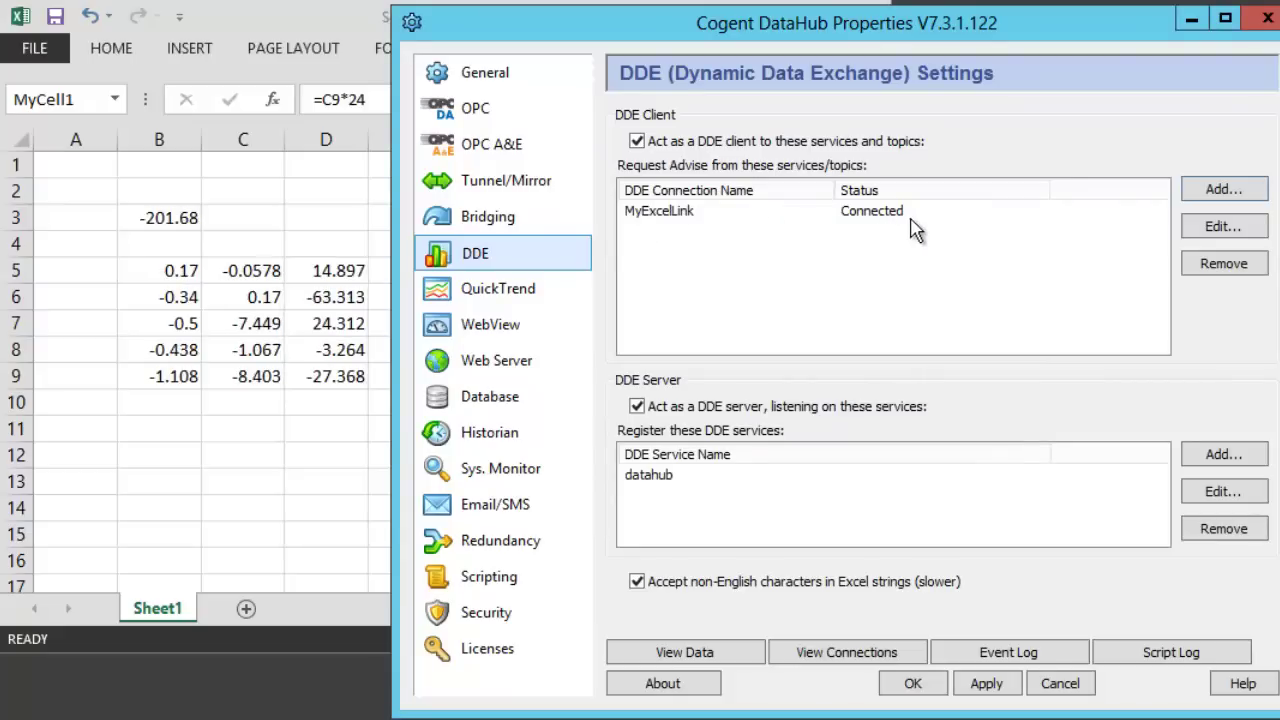
{"action": "left_click", "coordinate": [737, 662]}
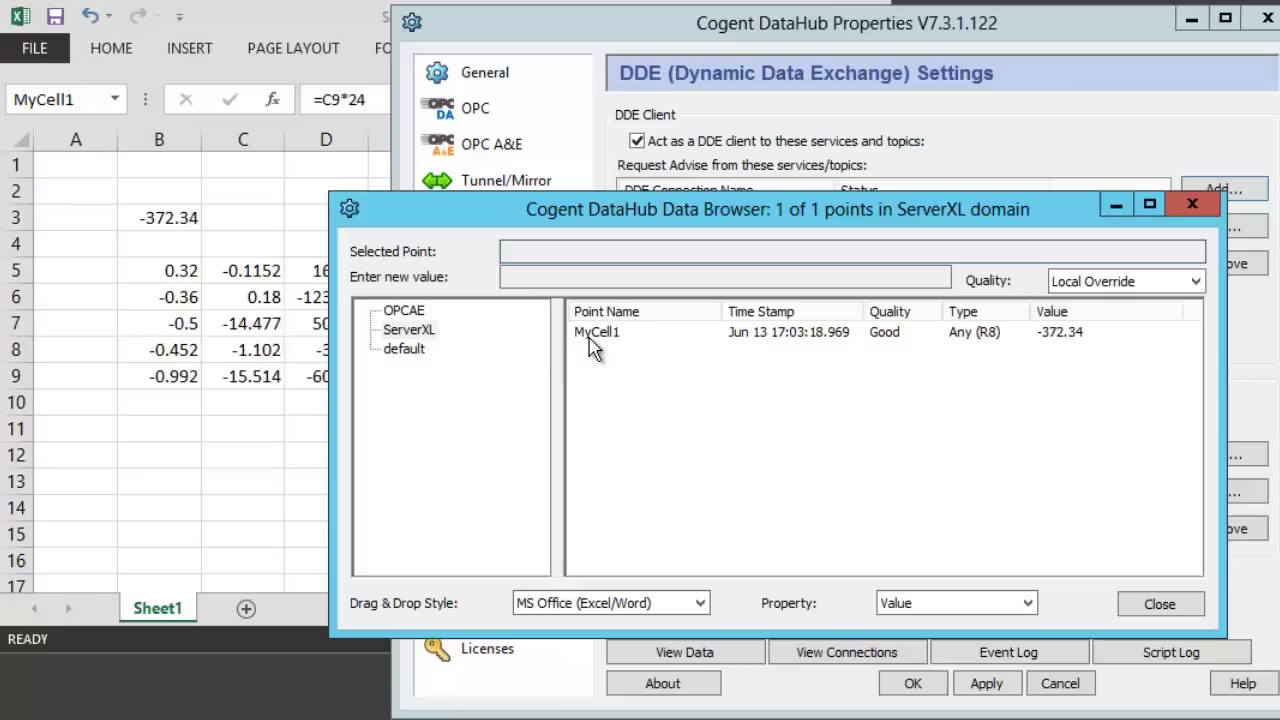
{"action": "left_click", "coordinate": [630, 337]}
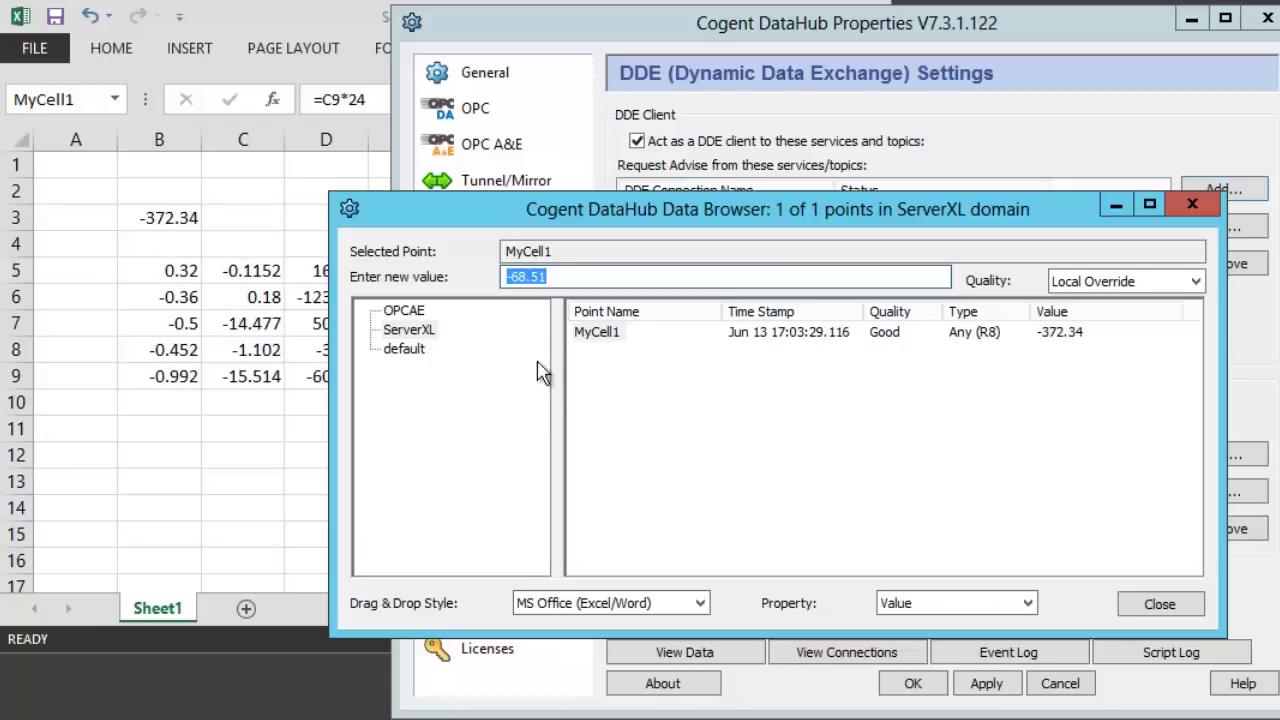
{"action": "left_click", "coordinate": [1018, 35]}
Step: Reopen the MyExcelLink definition and add MyRange1 to its item list
{"action": "double_click", "coordinate": [670, 210]}
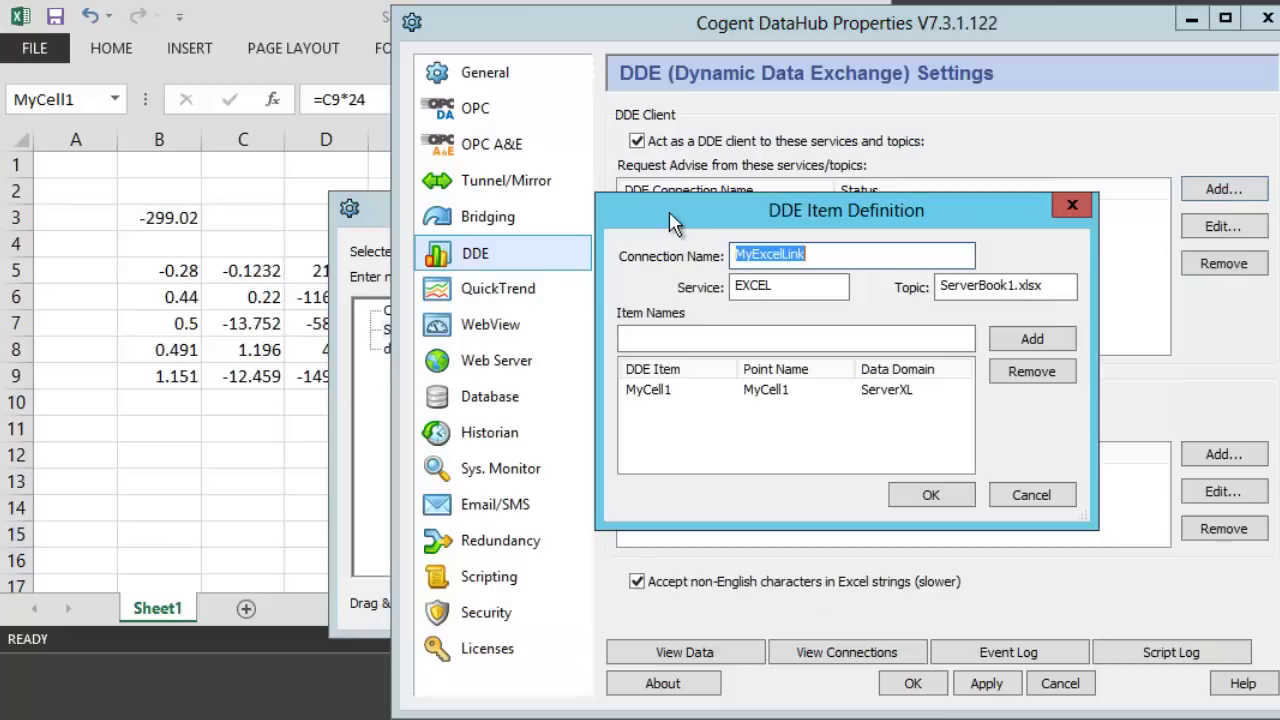
{"action": "left_click", "coordinate": [860, 337]}
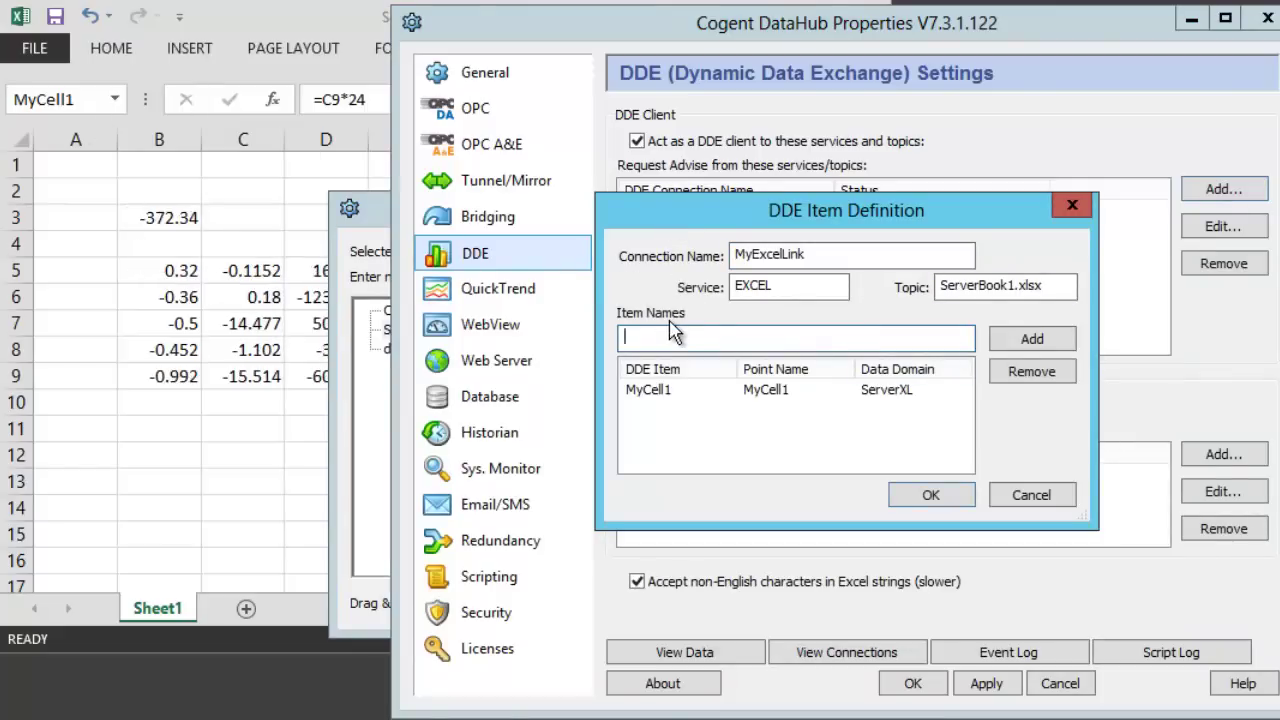
{"action": "type", "text": "MyR"}
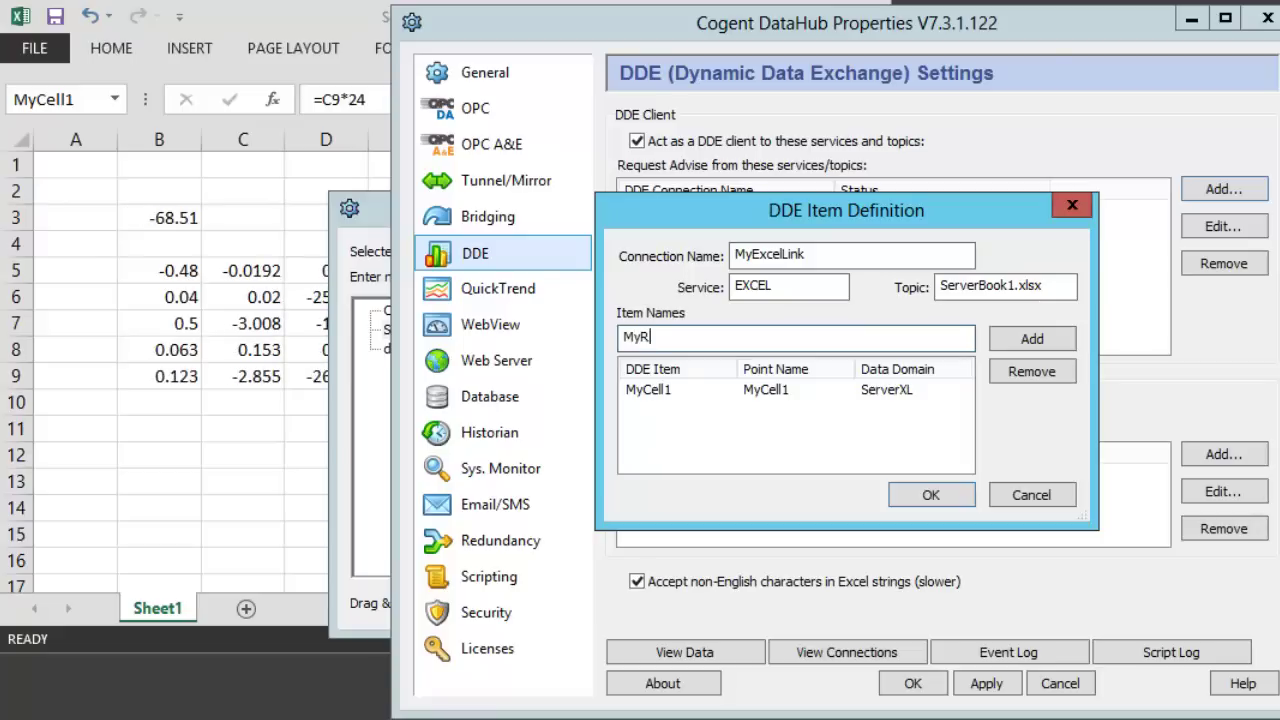
{"action": "type", "text": "an"}
{"action": "key", "text": "BackSpace"}
{"action": "key", "text": "BackSpace"}
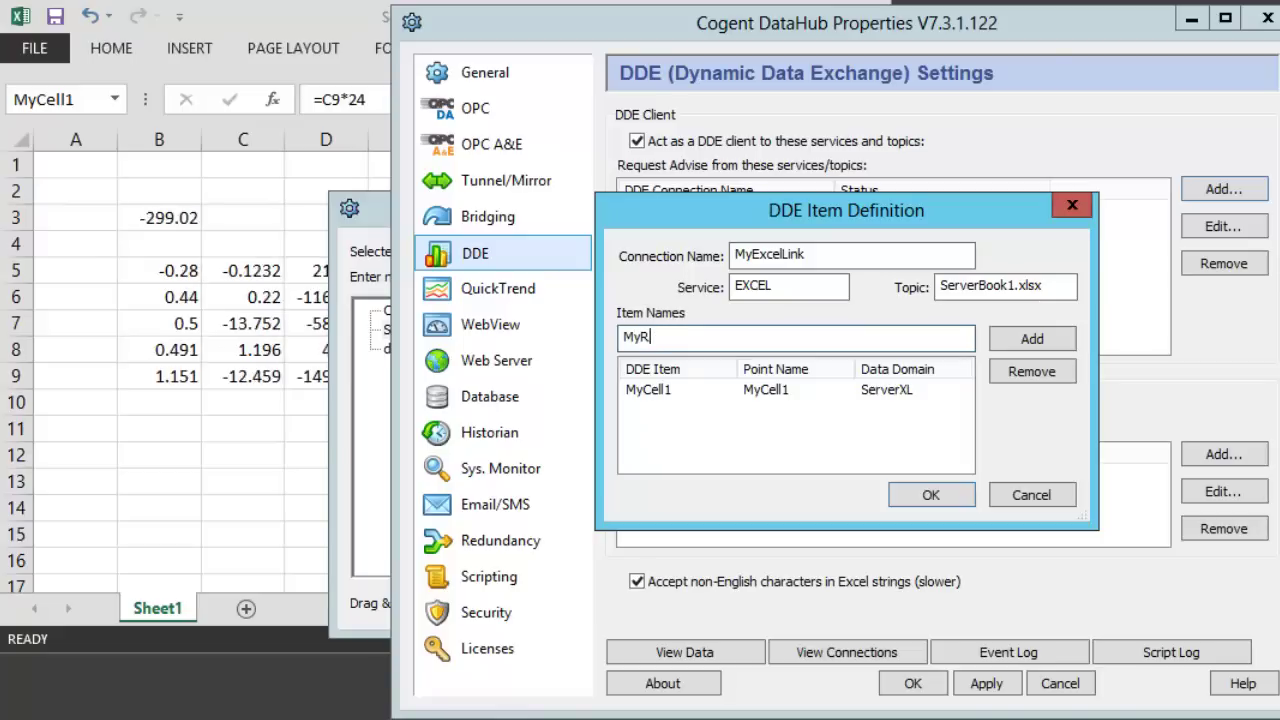
{"action": "type", "text": "ange1"}
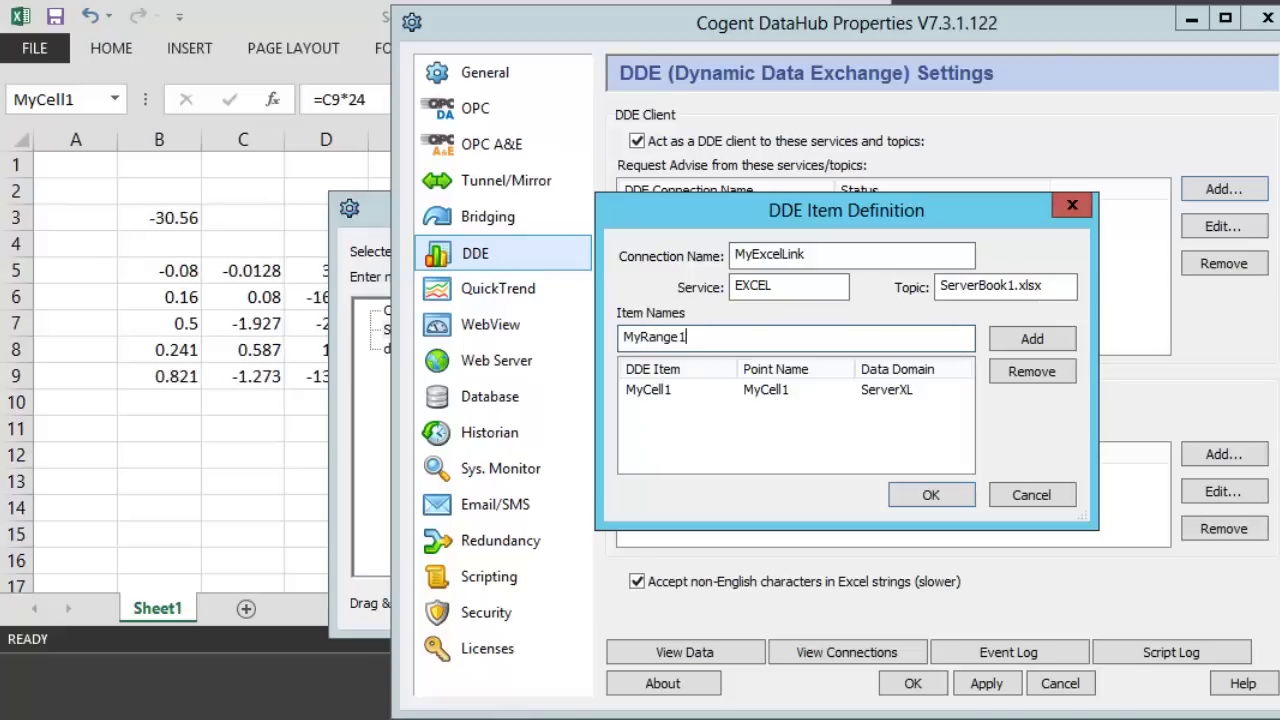
{"action": "left_click", "coordinate": [1055, 345]}
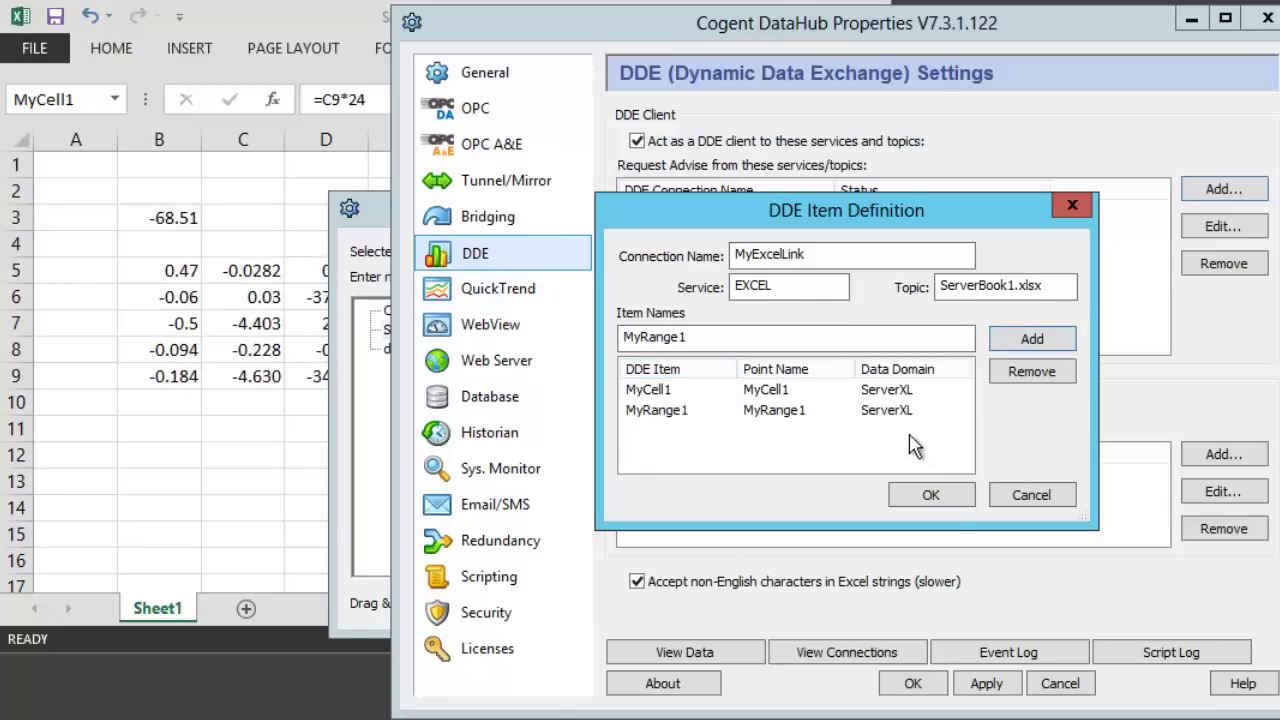
Step: Save the link, inspect MyRange1's live value, and compare it with the ServerBook1 workbook
{"action": "left_click", "coordinate": [945, 497]}
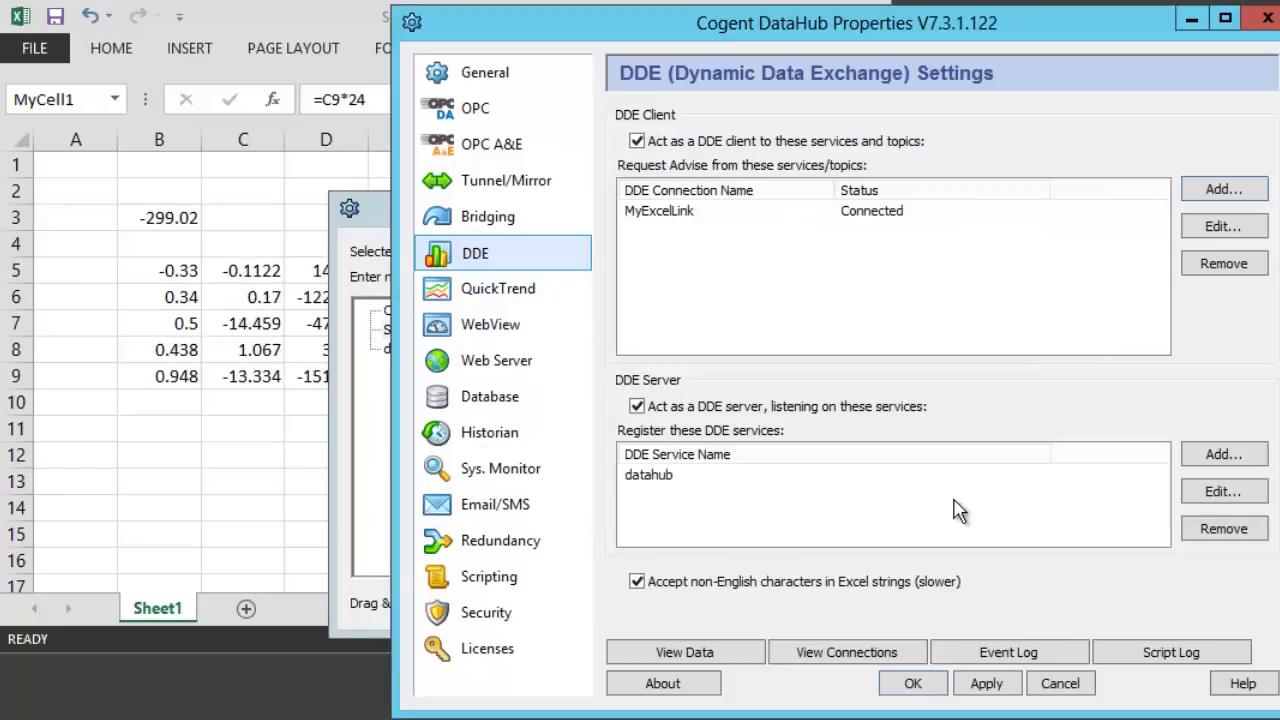
{"action": "left_click", "coordinate": [348, 322]}
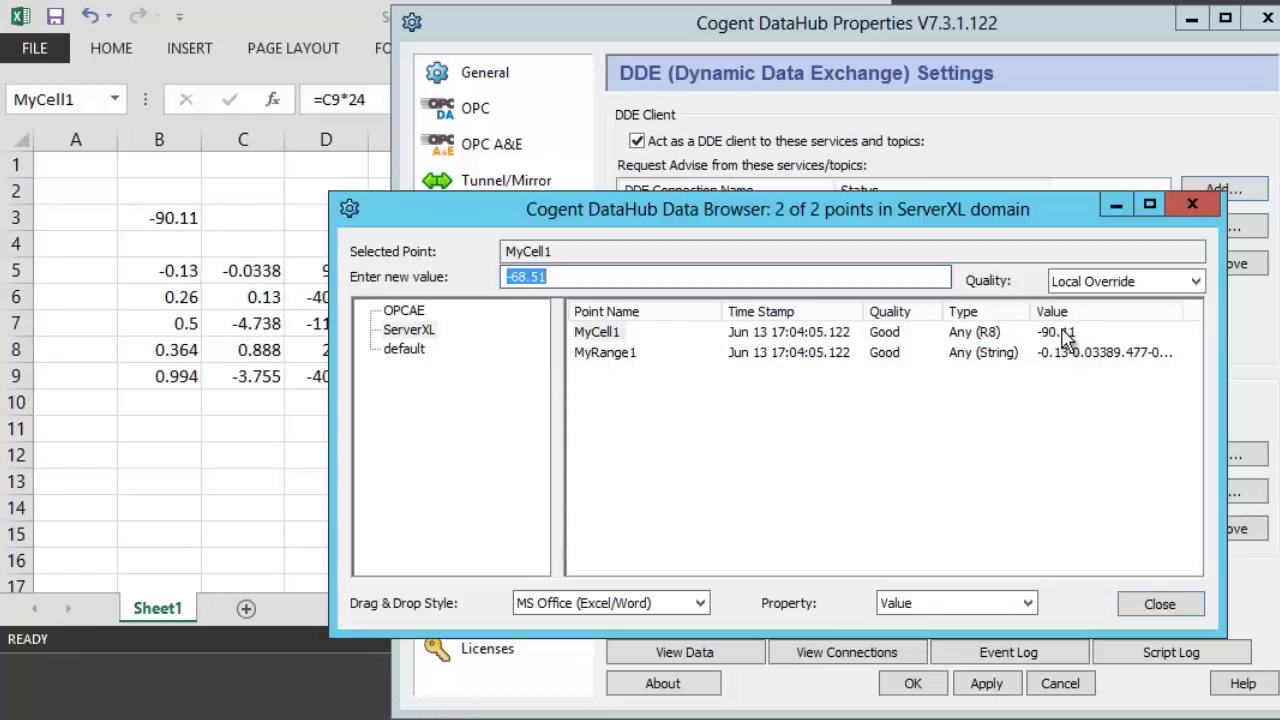
{"action": "left_click", "coordinate": [607, 354]}
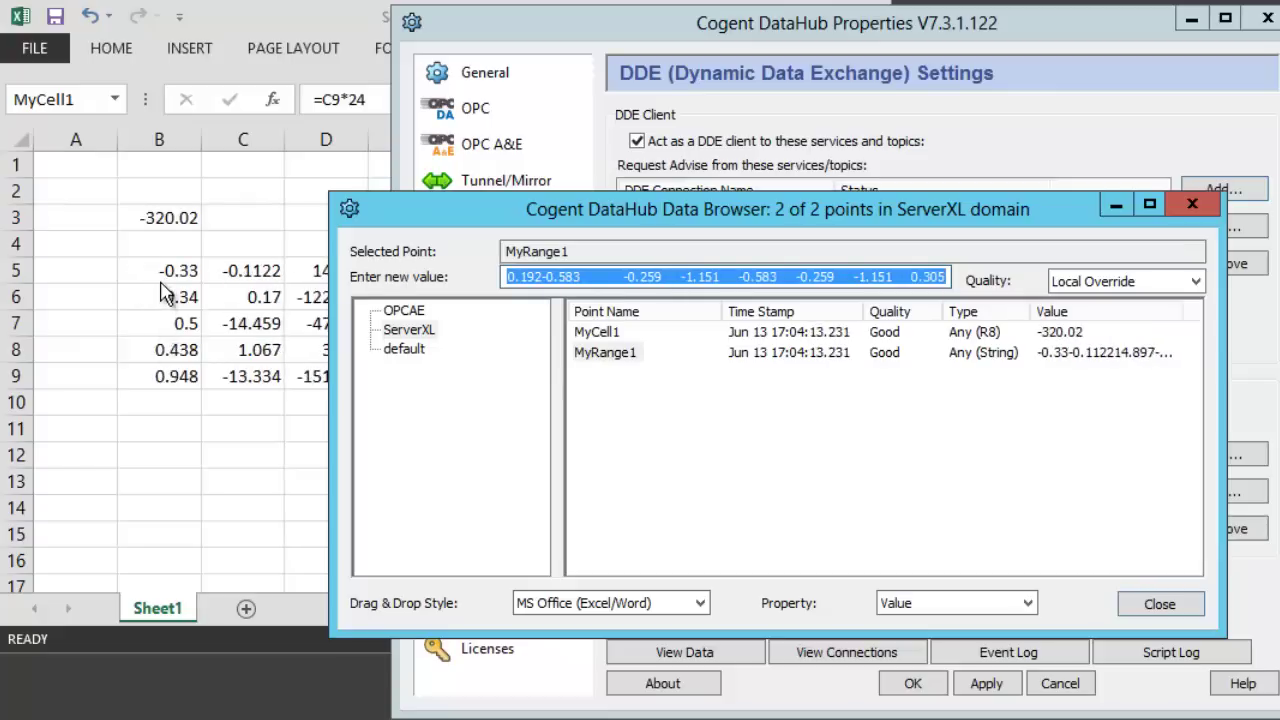
{"action": "left_click", "coordinate": [173, 429]}
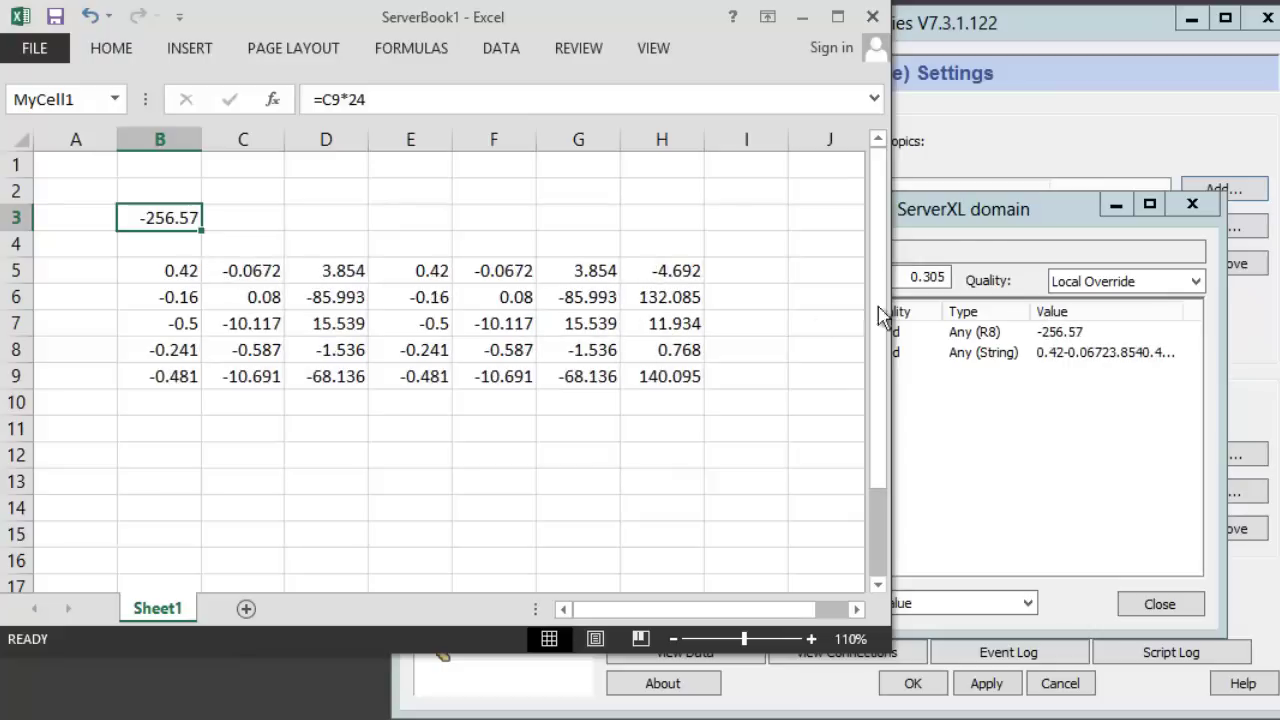
Step: Leave the server Excel and DataHub windows behind for the client desktop
{"action": "left_click", "coordinate": [1000, 240]}
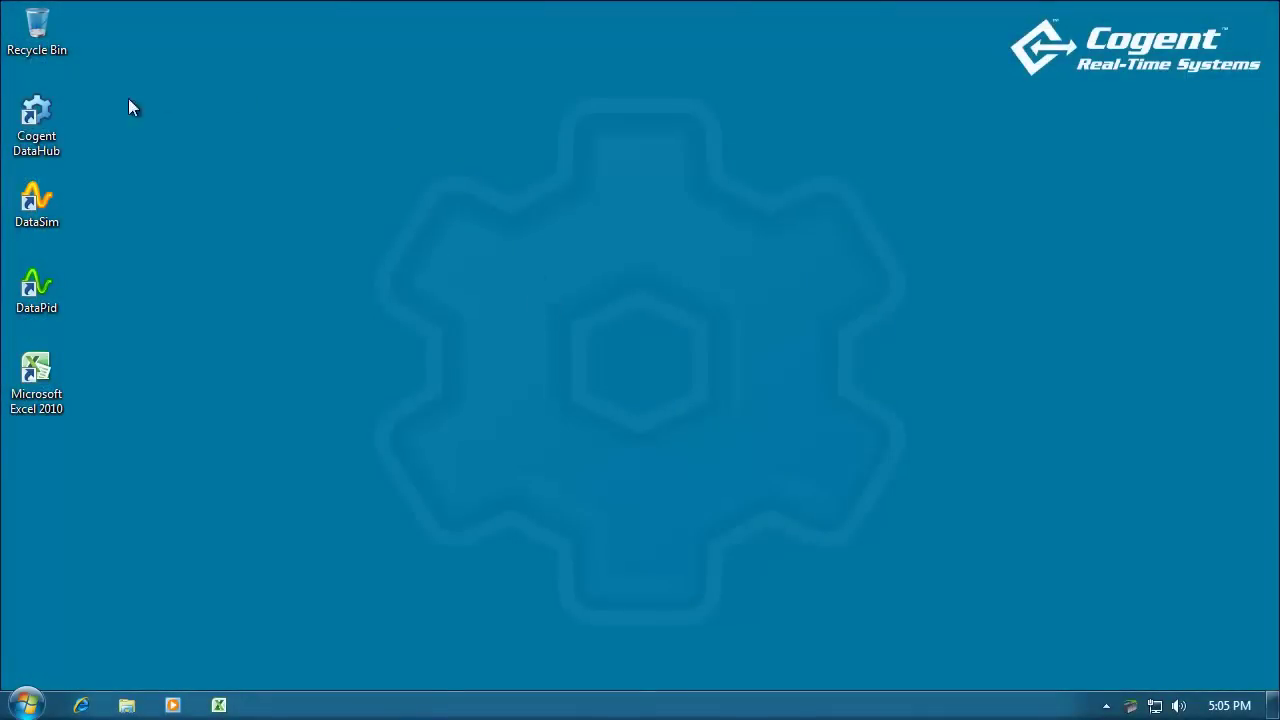
Step: Relaunch Cogent DataHub and open its Properties window on General Settings
{"action": "double_click", "coordinate": [45, 117]}
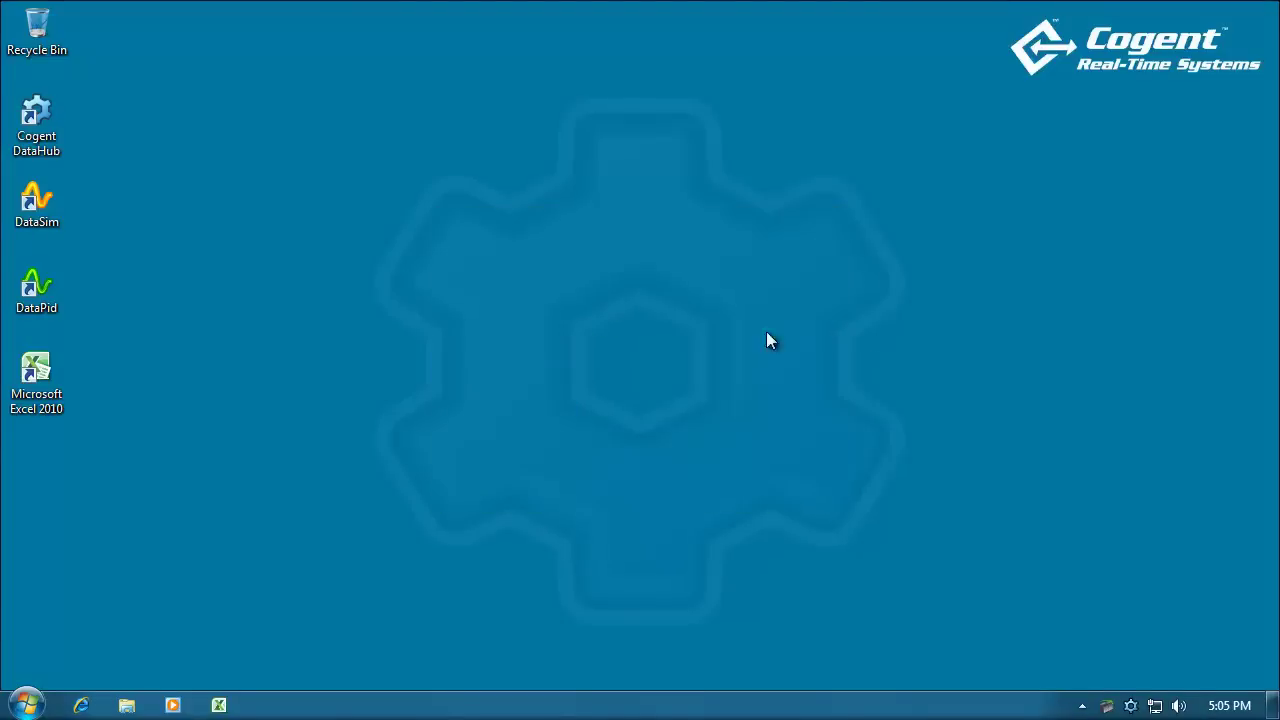
{"action": "double_click", "coordinate": [1133, 707]}
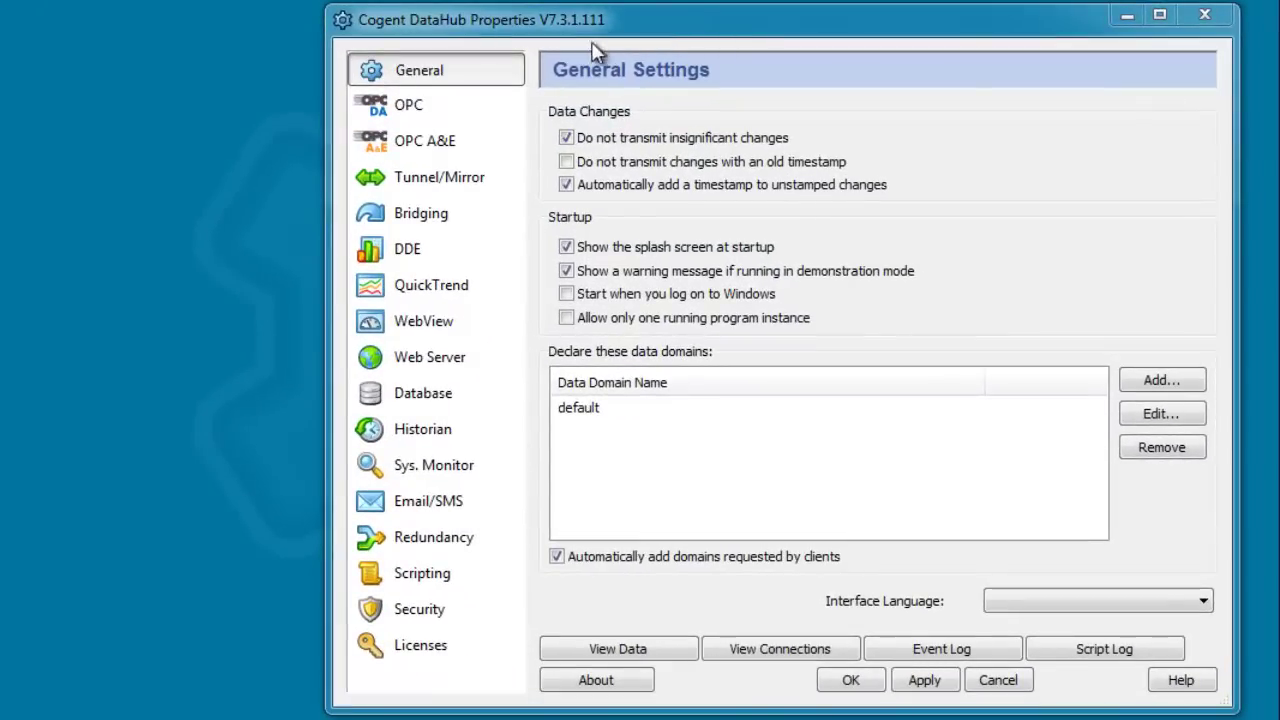
Step: Add a tunnel master at 192.168.3.24 port 4502, mapping remote ServerXL to local ClientXL
{"action": "left_click", "coordinate": [488, 180]}
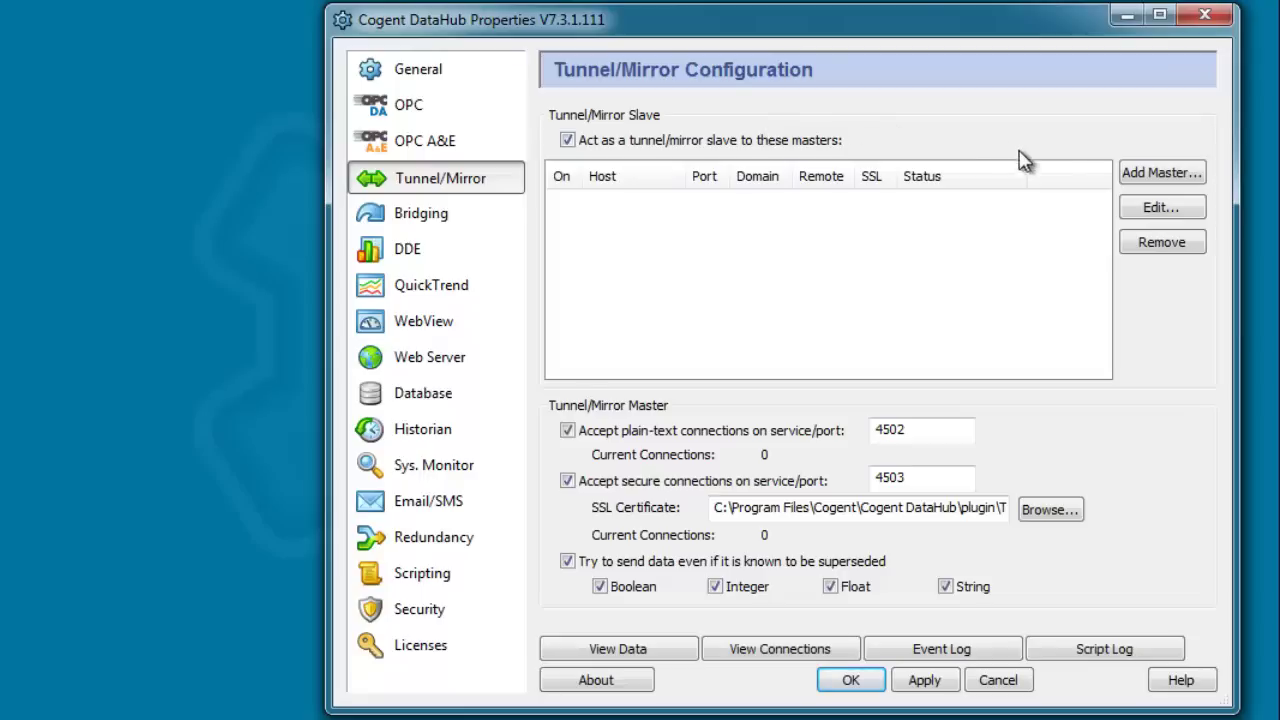
{"action": "left_click", "coordinate": [1178, 171]}
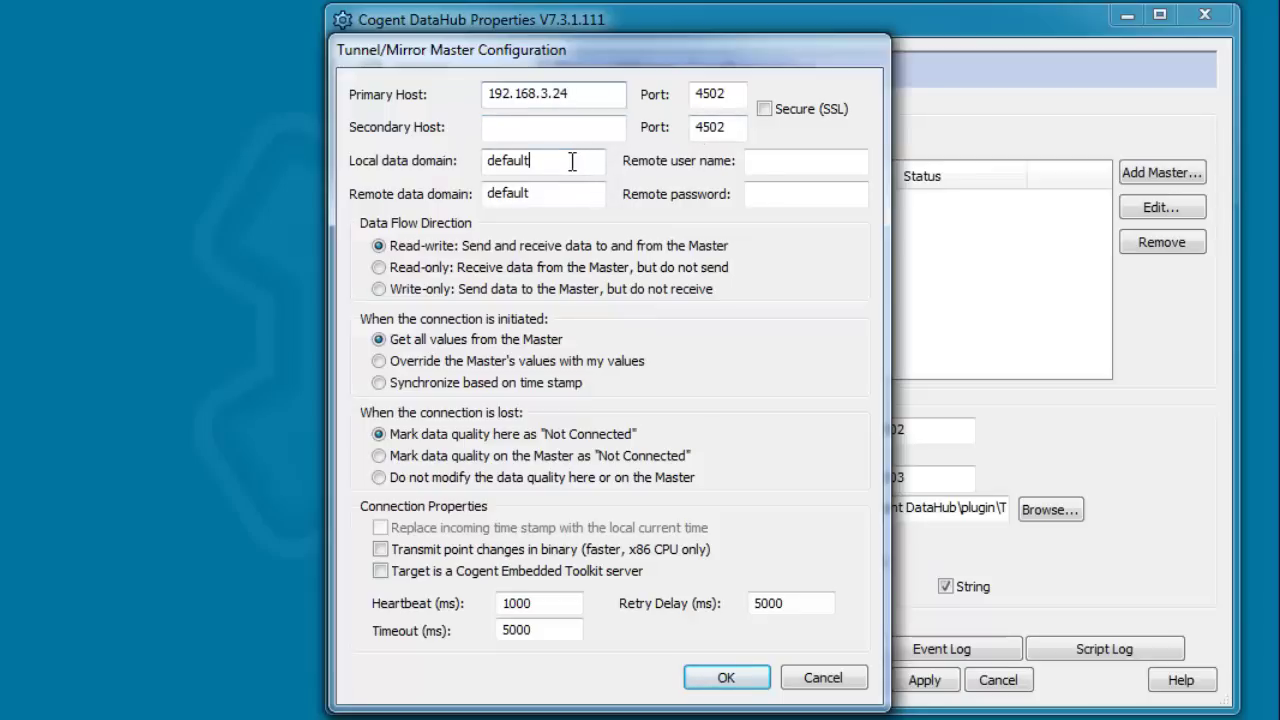
{"action": "left_click_drag", "start_coordinate": [572, 162], "coordinate": [475, 167]}
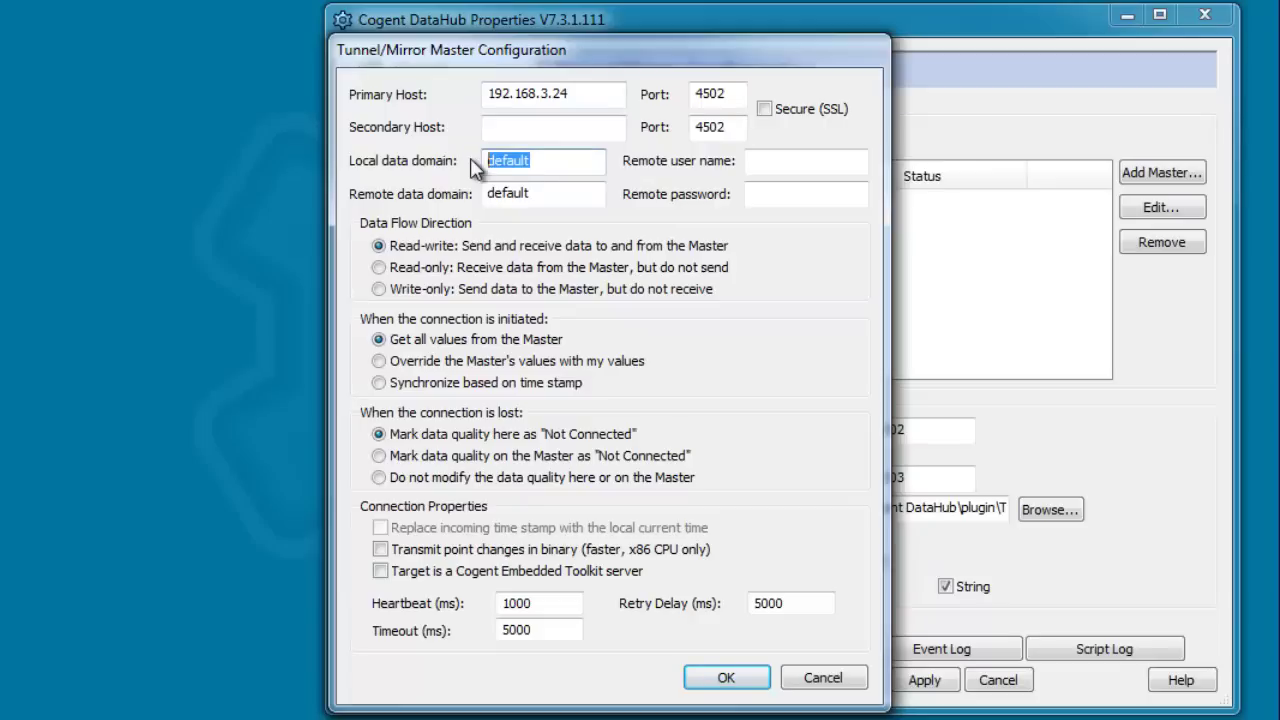
{"action": "type", "text": "ClientXL"}
{"action": "left_click_drag", "start_coordinate": [550, 193], "coordinate": [425, 190]}
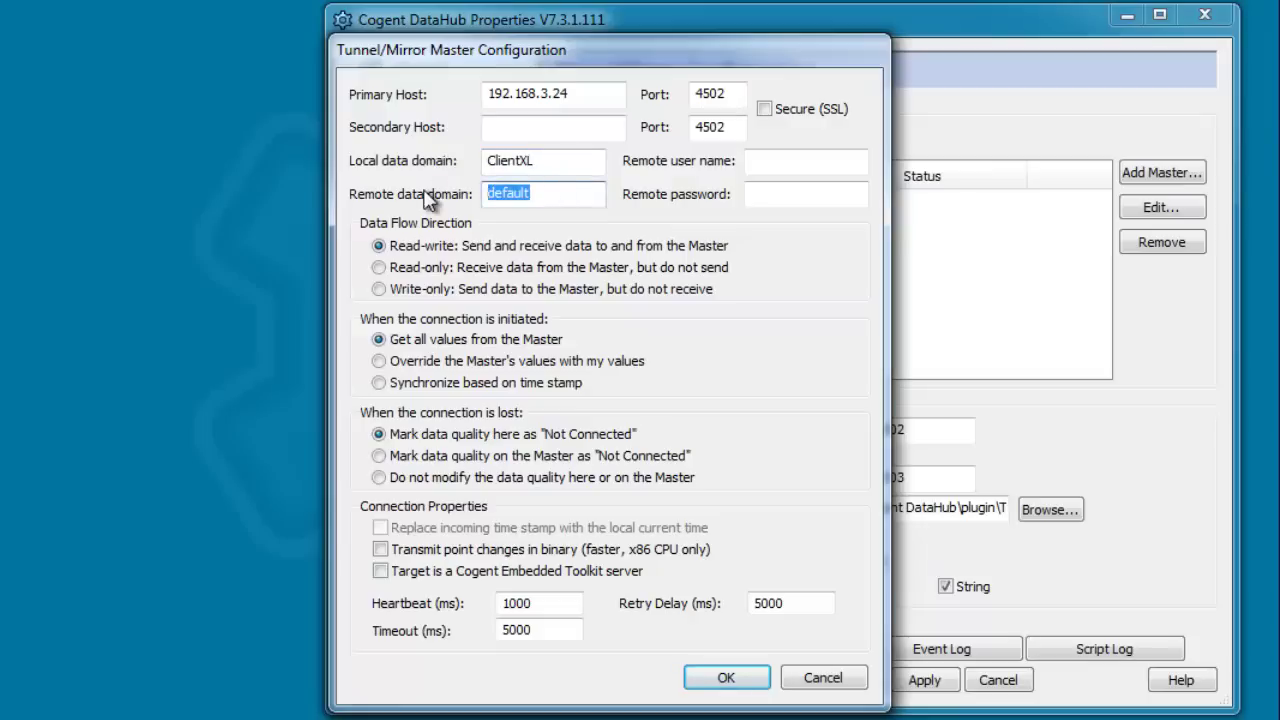
{"action": "type", "text": "ServerXL"}
{"action": "left_click", "coordinate": [726, 678]}
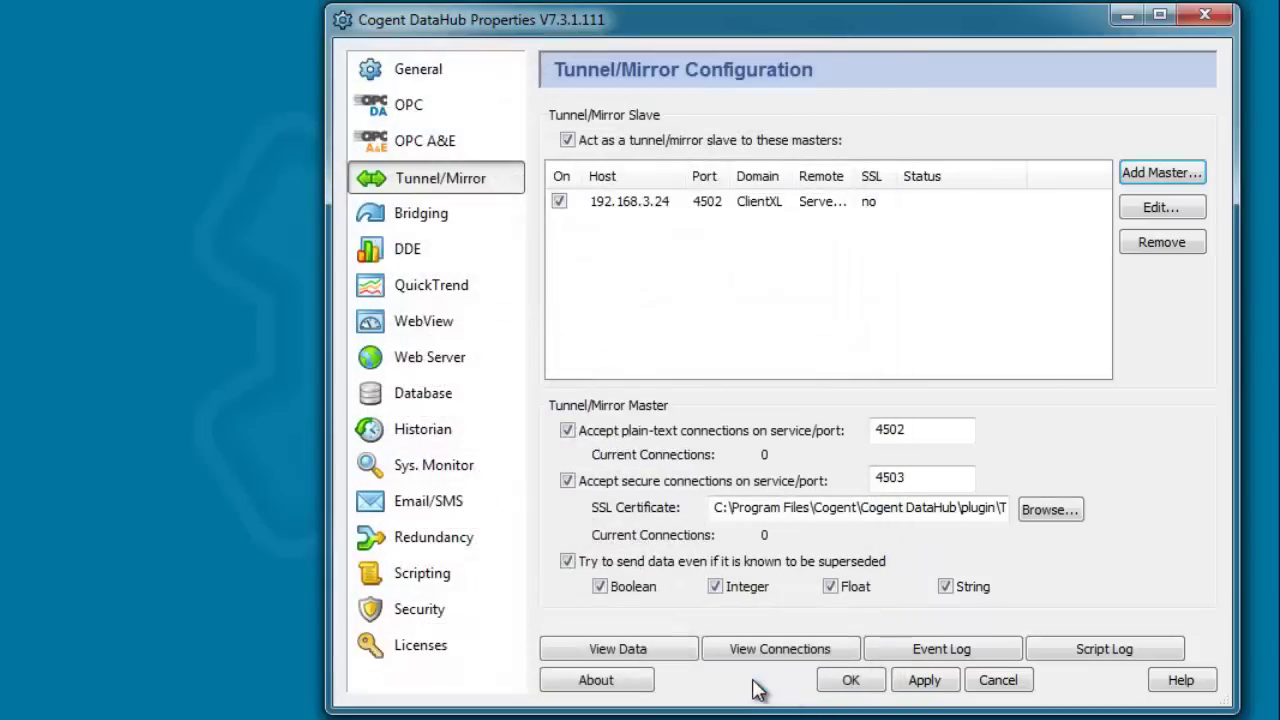
Step: Apply the tunnel and check the live MyCell1 and MyRange1 values under ClientXL
{"action": "left_click", "coordinate": [943, 679]}
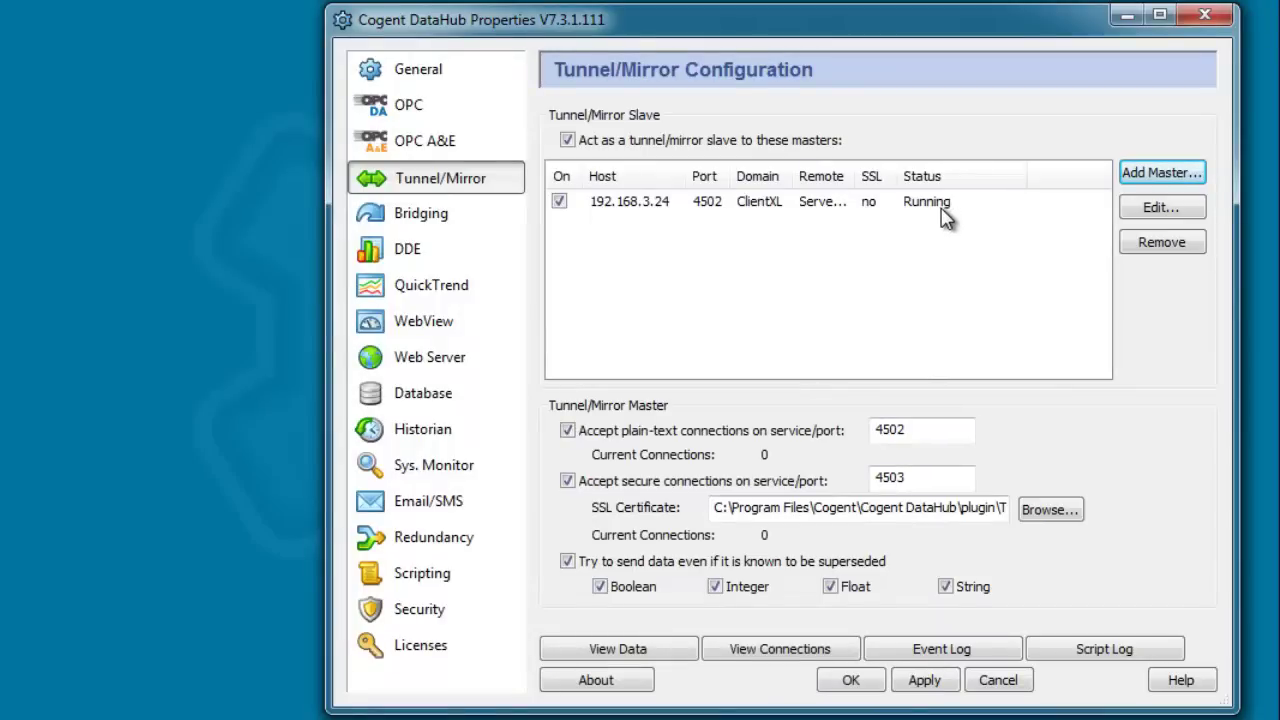
{"action": "left_click", "coordinate": [675, 652]}
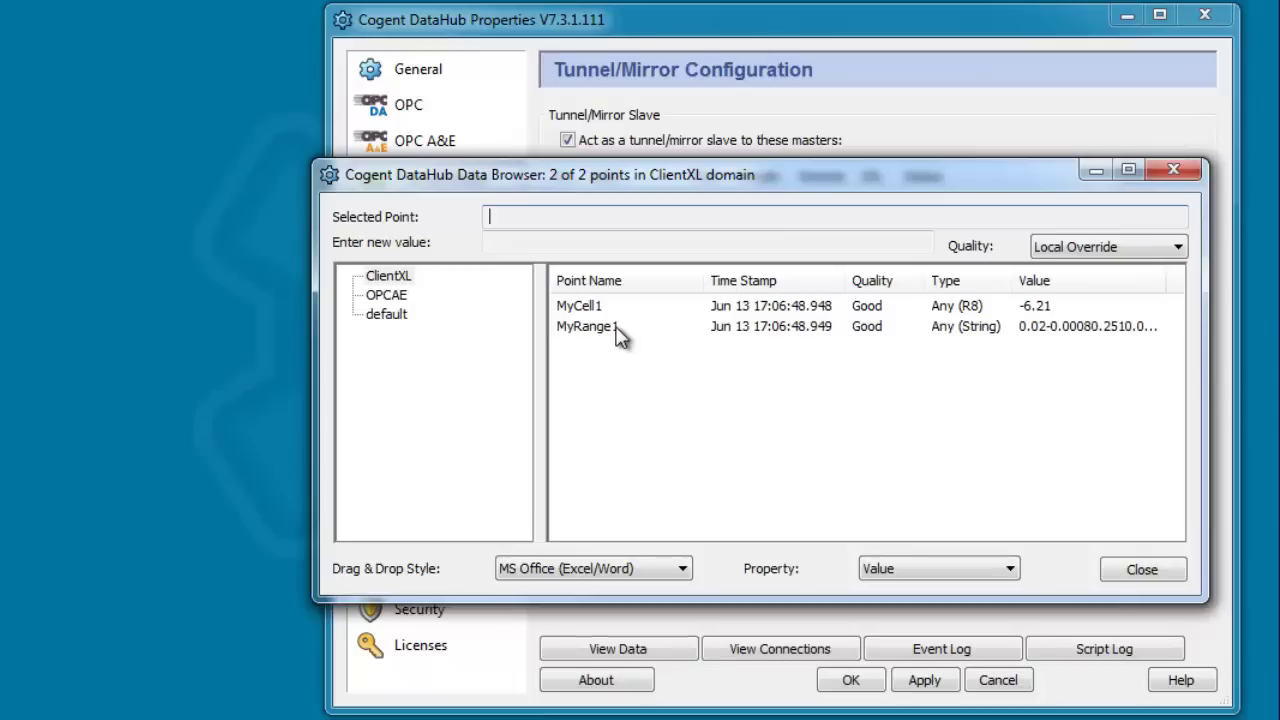
{"action": "left_click", "coordinate": [584, 309]}
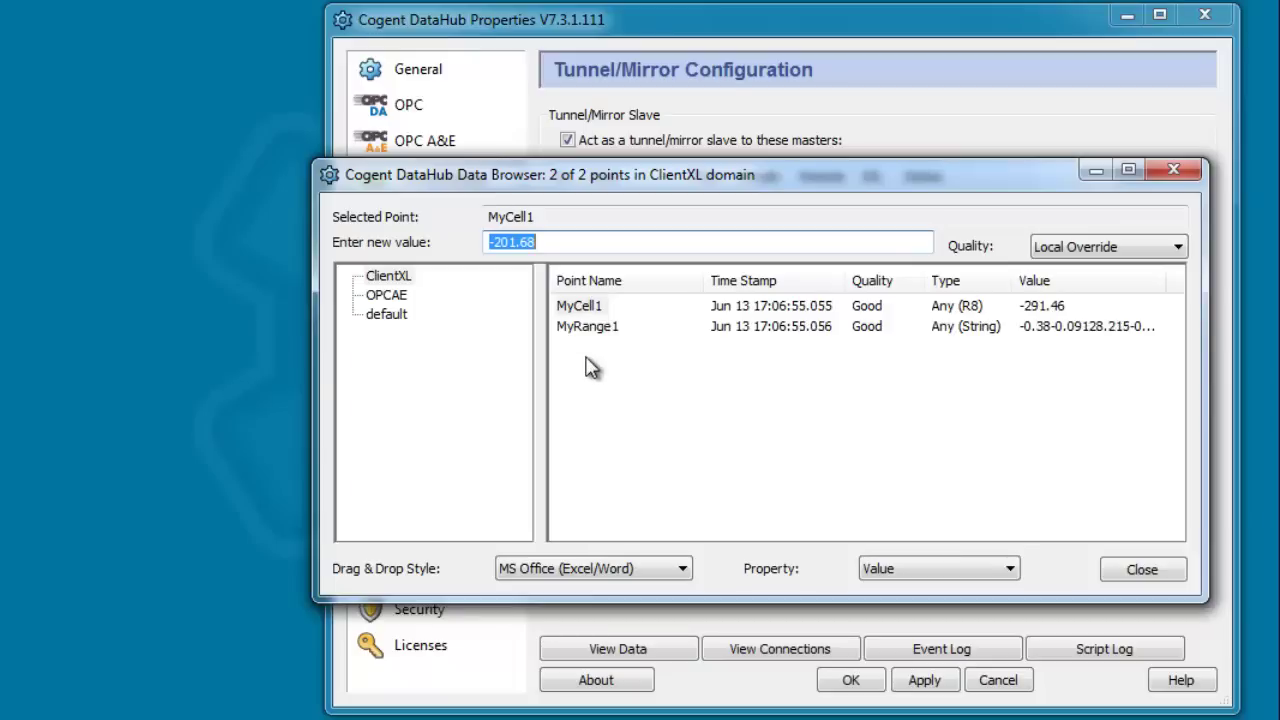
{"action": "left_click", "coordinate": [588, 328]}
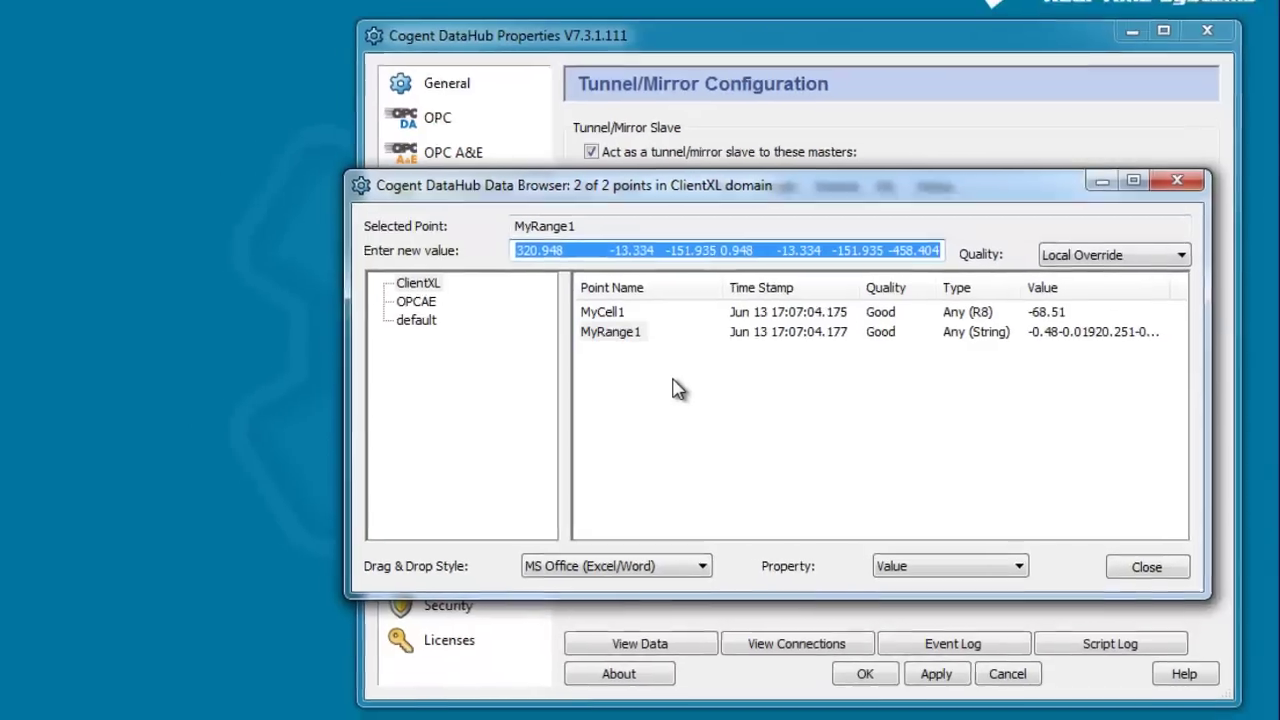
{"action": "left_click", "coordinate": [672, 388]}
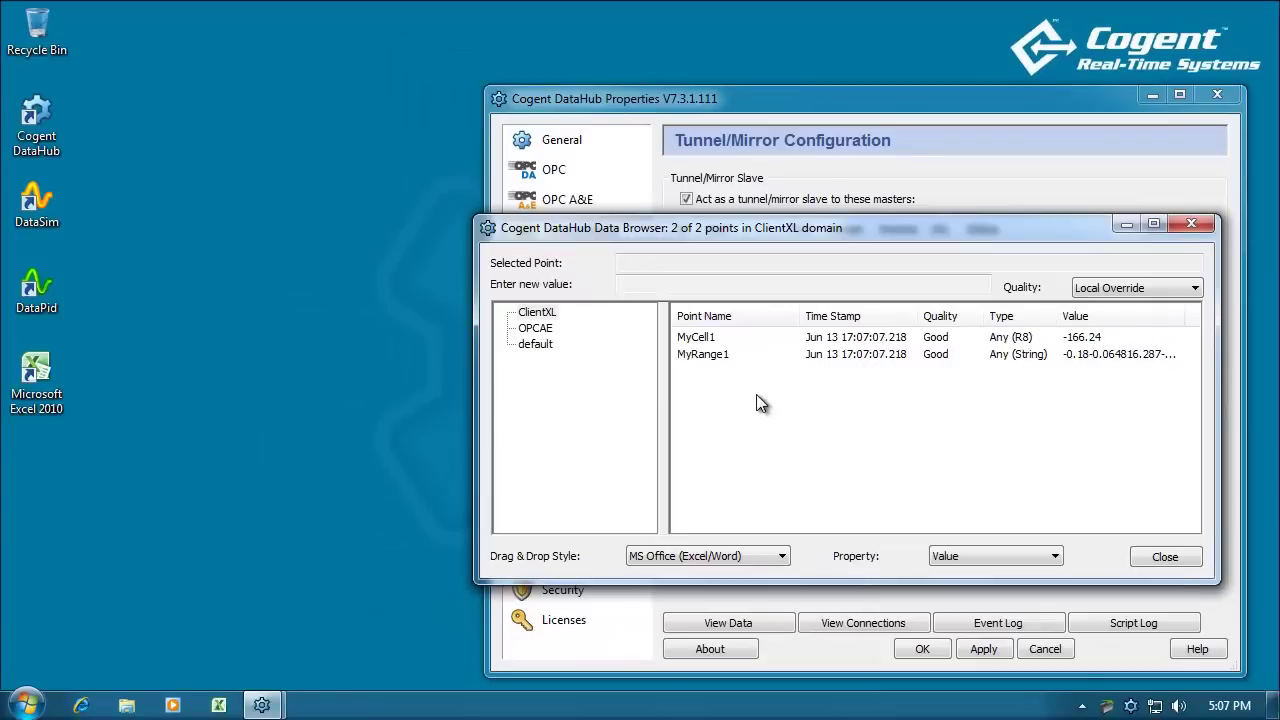
Step: Start a blank Excel workbook and link MyCell1 into B3 as =datahub|ClientXL!MyCell1
{"action": "left_click", "coordinate": [219, 705]}
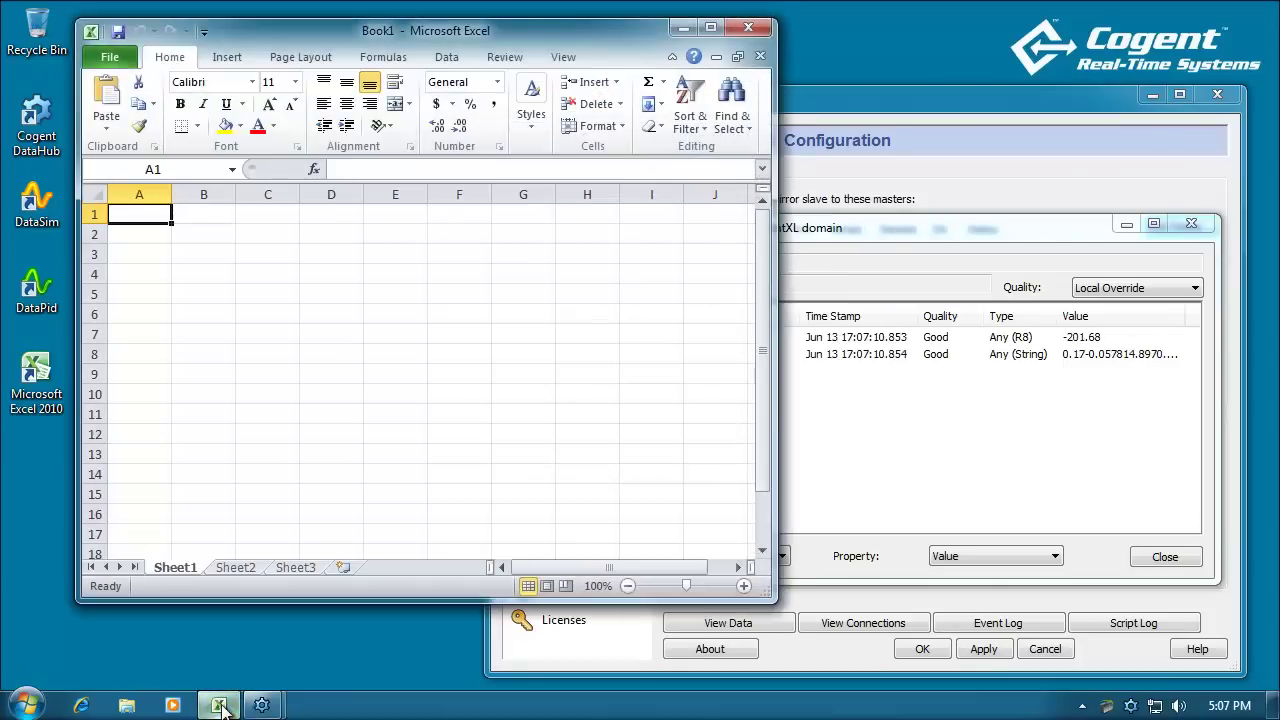
{"action": "left_click", "coordinate": [917, 226]}
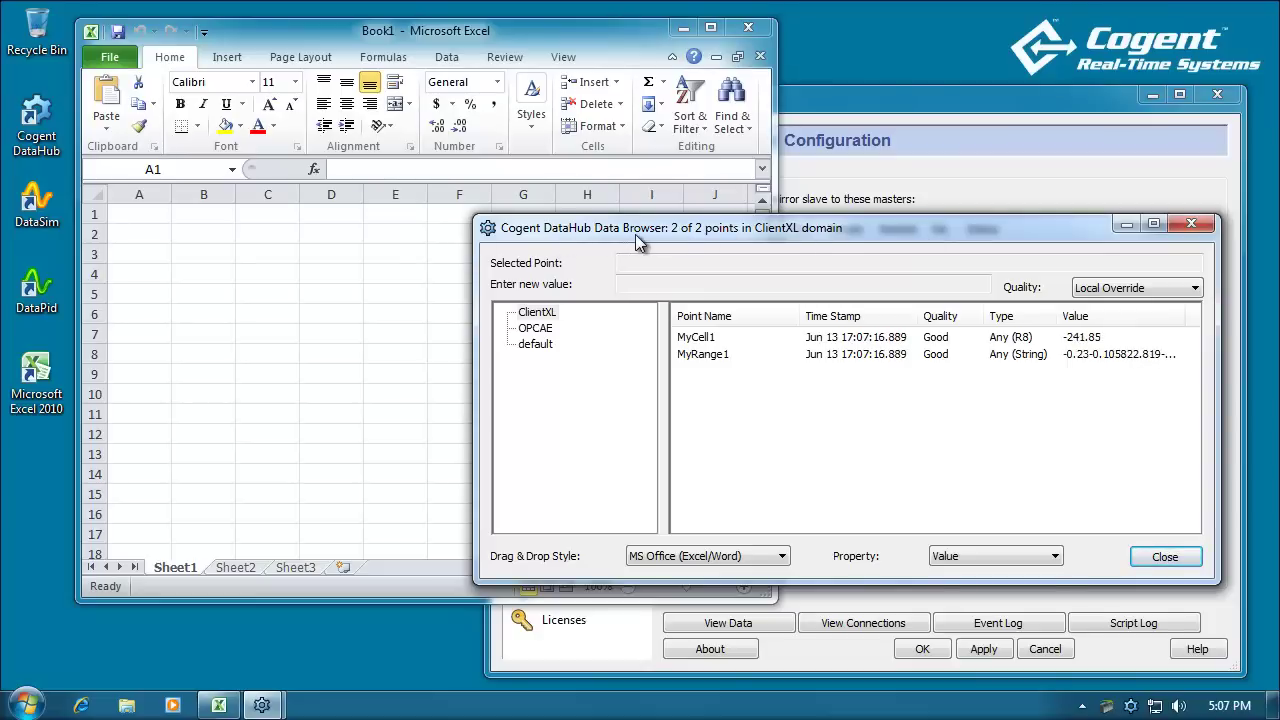
{"action": "left_click", "coordinate": [693, 341]}
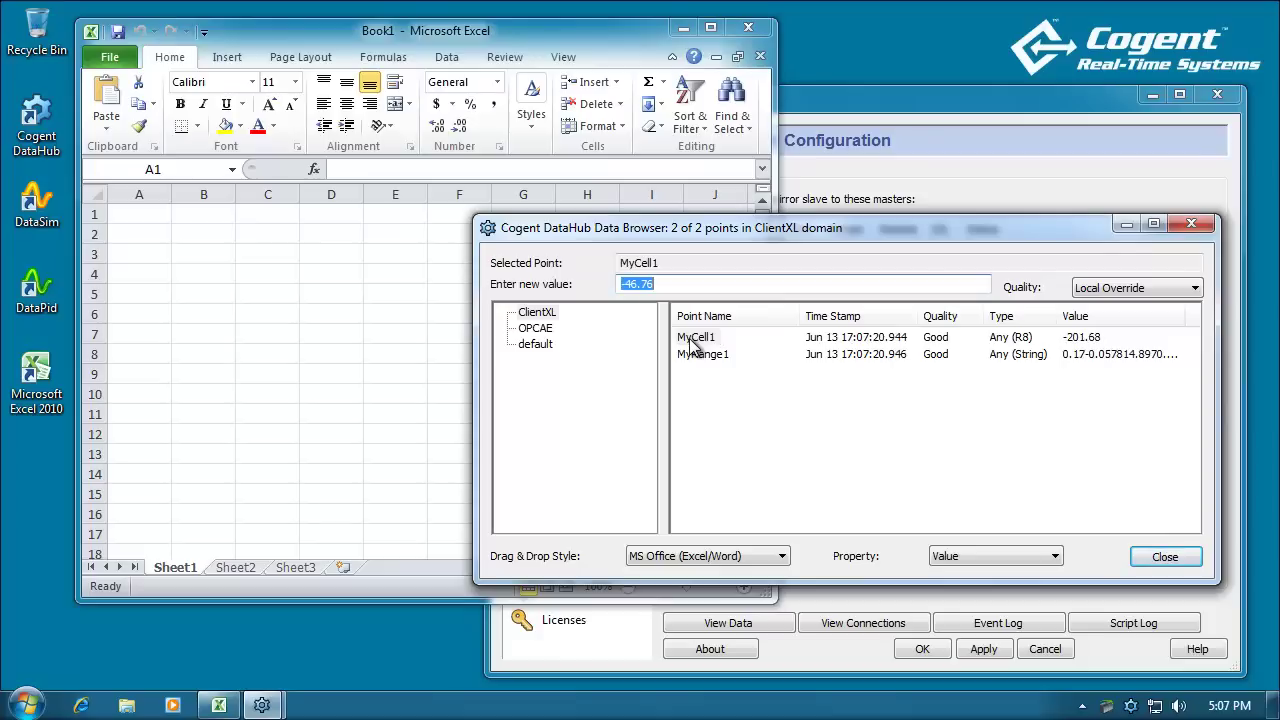
{"action": "left_click_drag", "start_coordinate": [693, 341], "coordinate": [218, 257]}
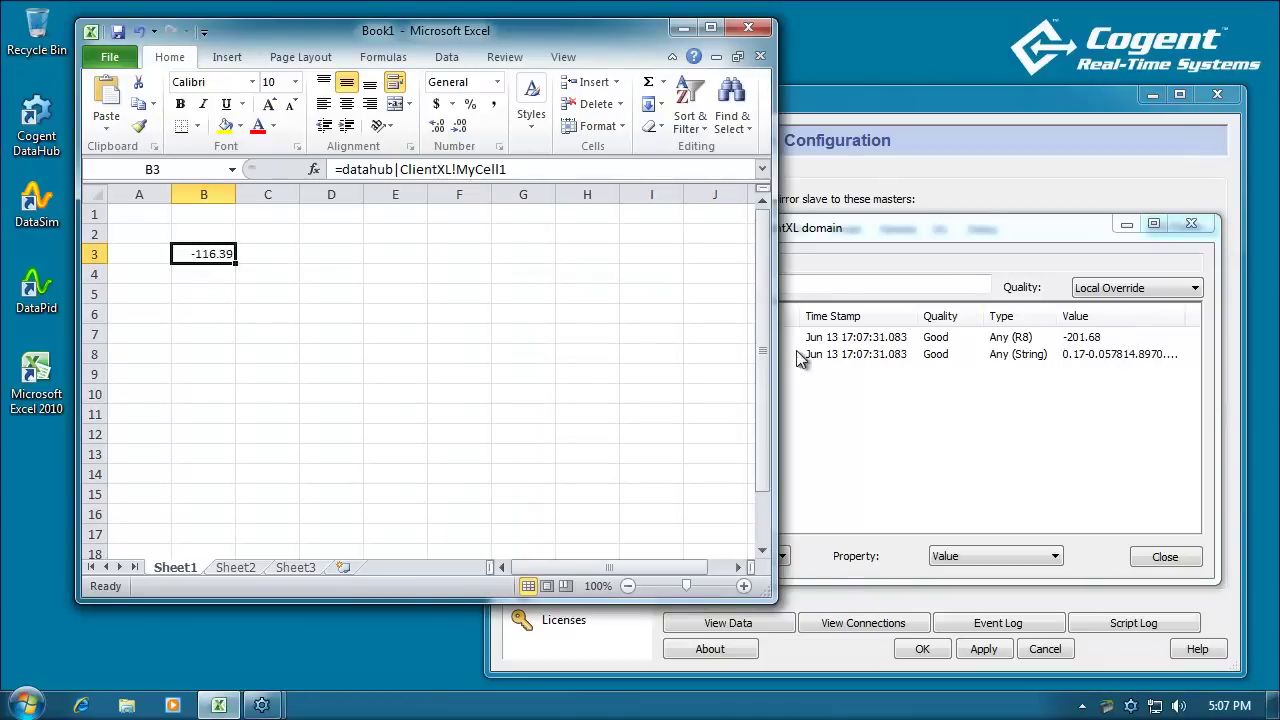
Step: Drag MyRange1 from the Data Browser into Excel at B5:H9 and again at B11:H15
{"action": "left_click", "coordinate": [860, 358]}
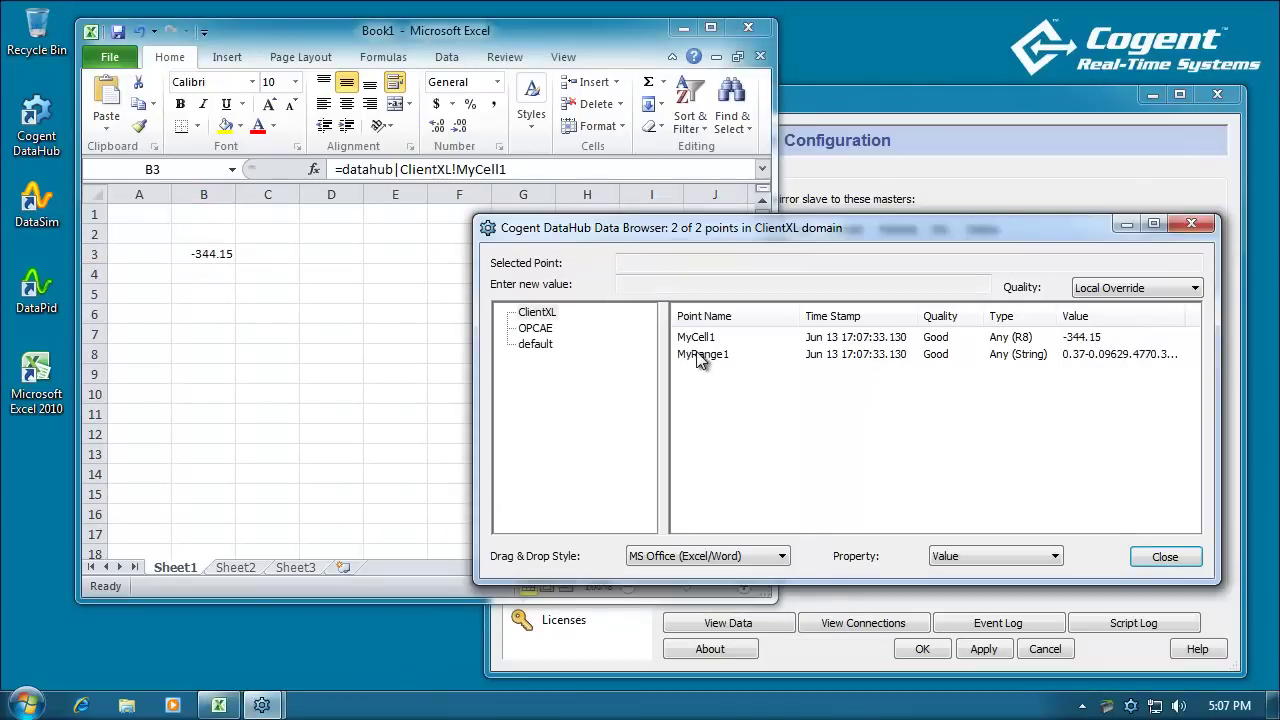
{"action": "left_click_drag", "start_coordinate": [700, 360], "coordinate": [208, 305]}
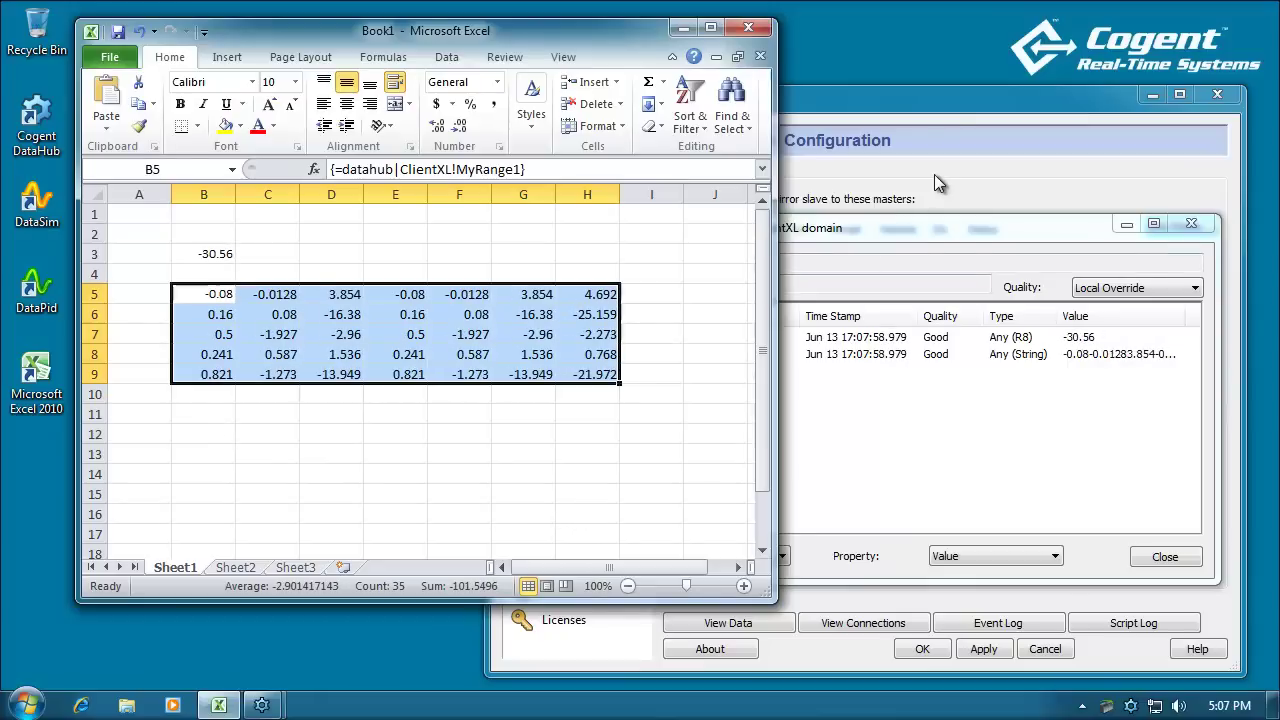
{"action": "left_click", "coordinate": [967, 95]}
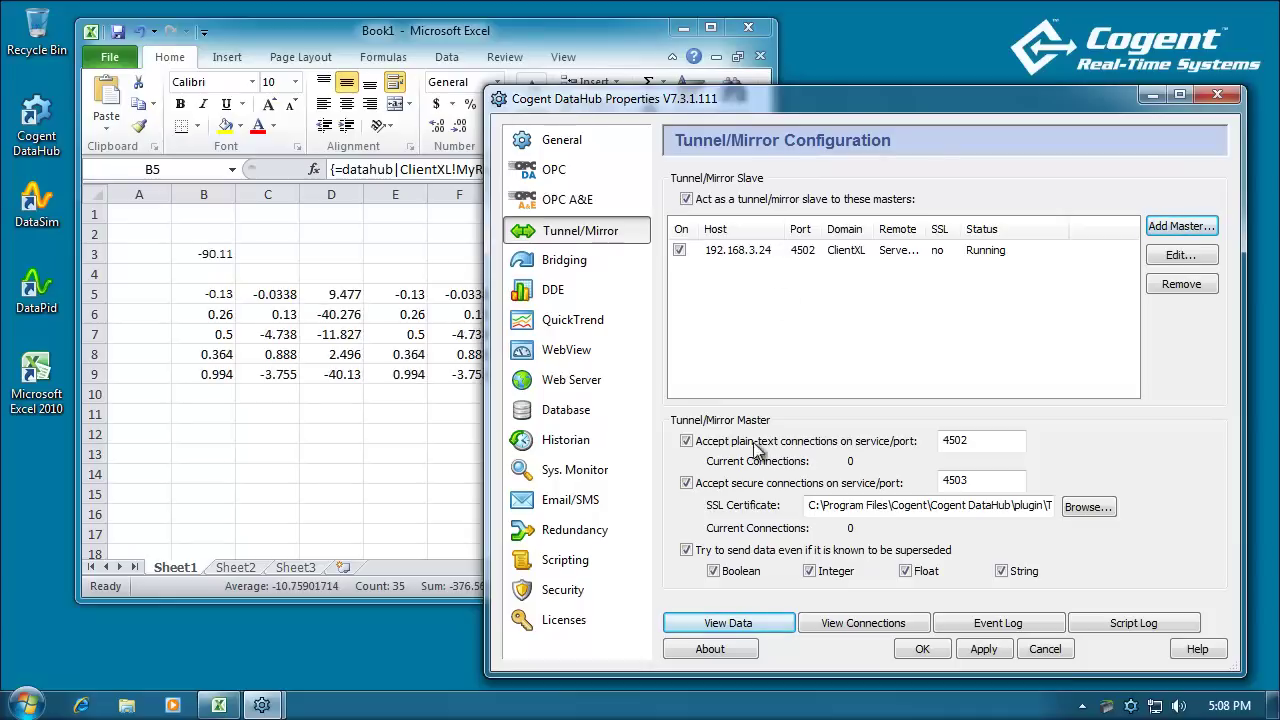
{"action": "left_click", "coordinate": [728, 623]}
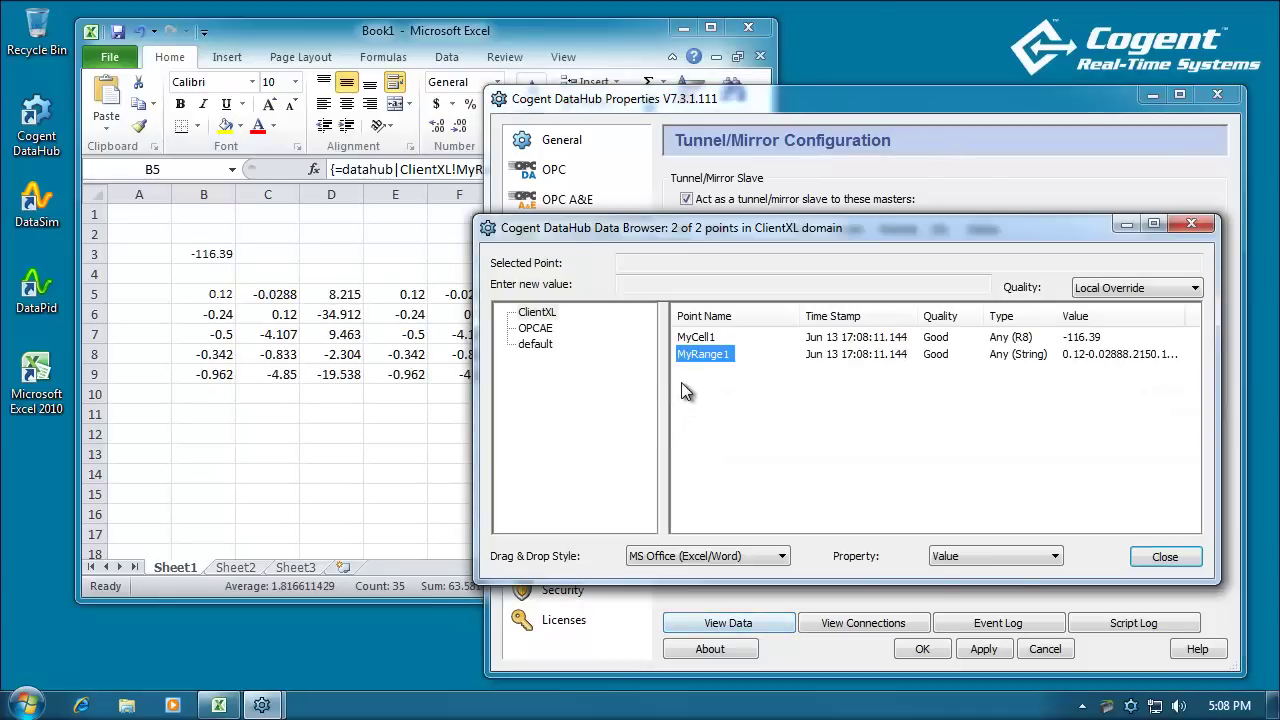
{"action": "left_click_drag", "start_coordinate": [693, 353], "coordinate": [200, 414]}
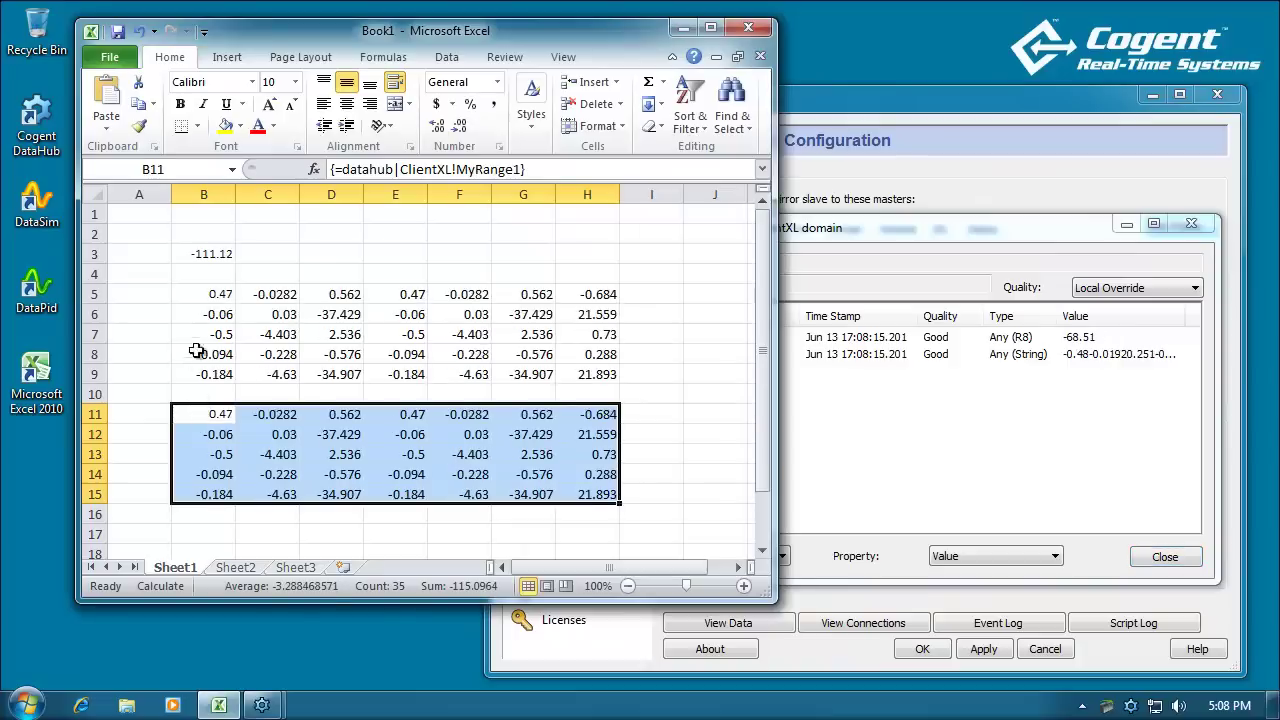
{"action": "left_click", "coordinate": [676, 299]}
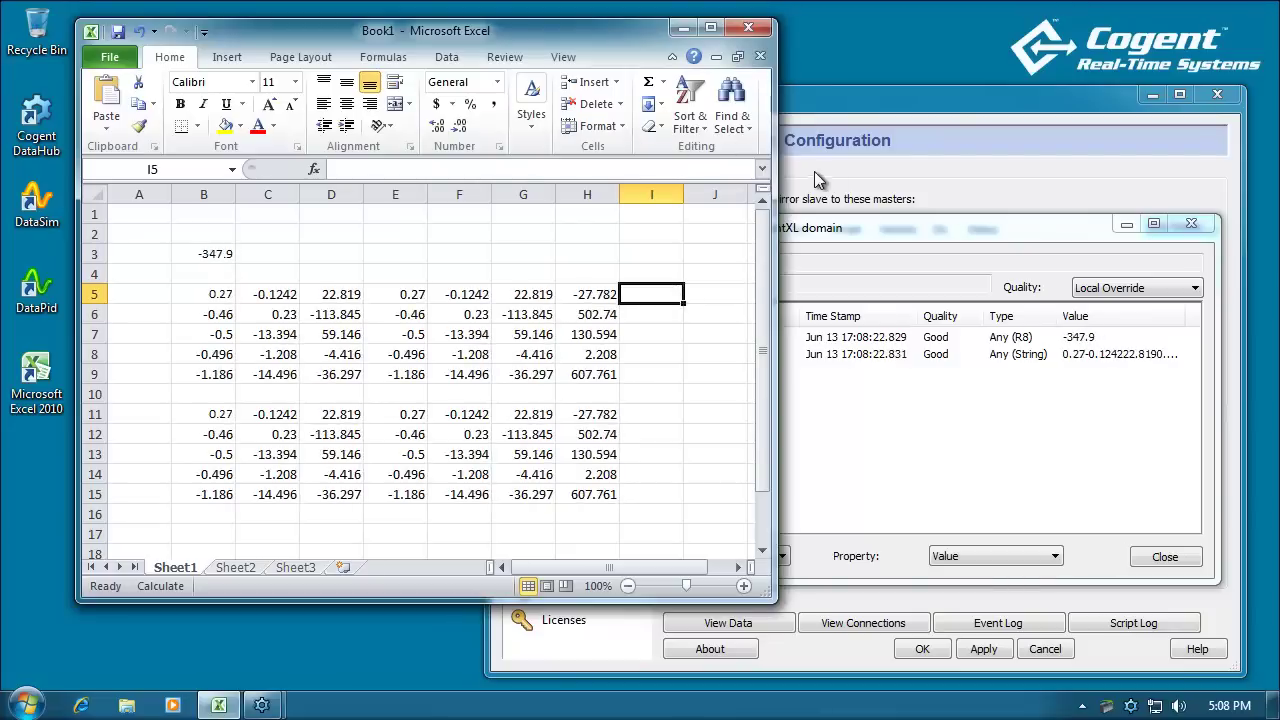
Step: Make the 192.168.3.24 tunnel master read-only, apply it, and confirm the setting stuck
{"action": "left_click", "coordinate": [986, 175]}
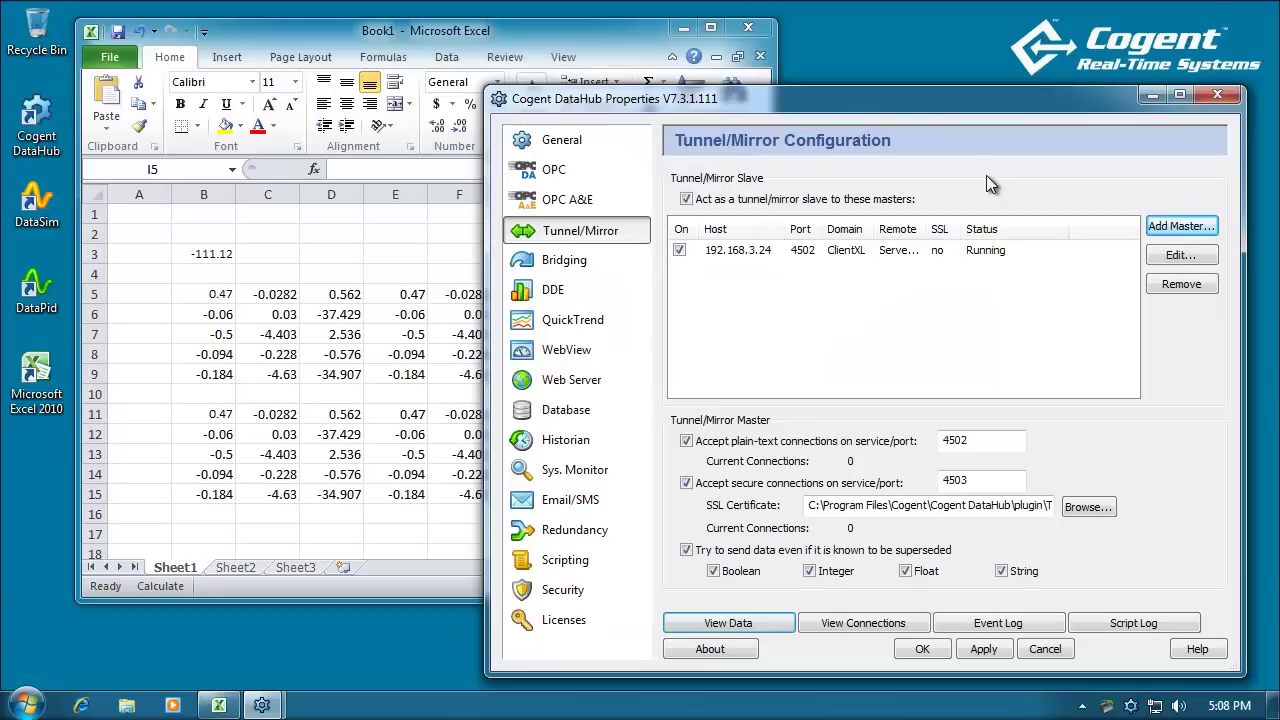
{"action": "double_click", "coordinate": [745, 250]}
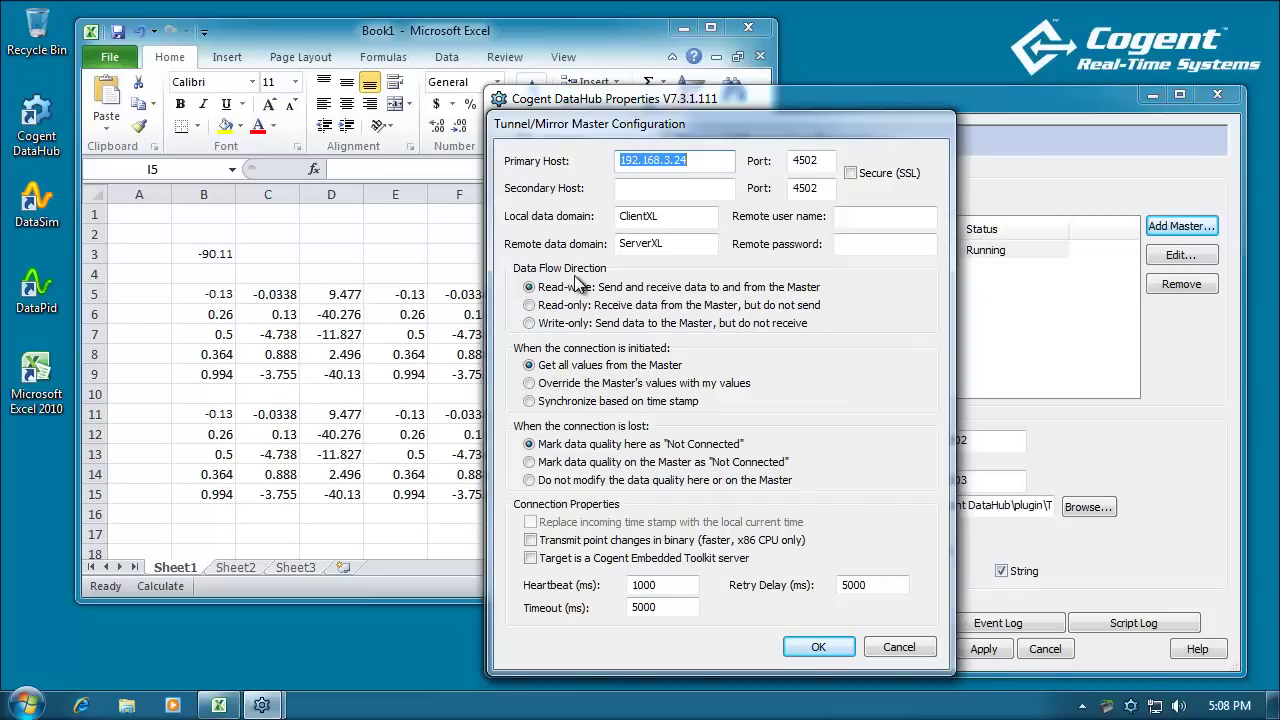
{"action": "left_click", "coordinate": [529, 306]}
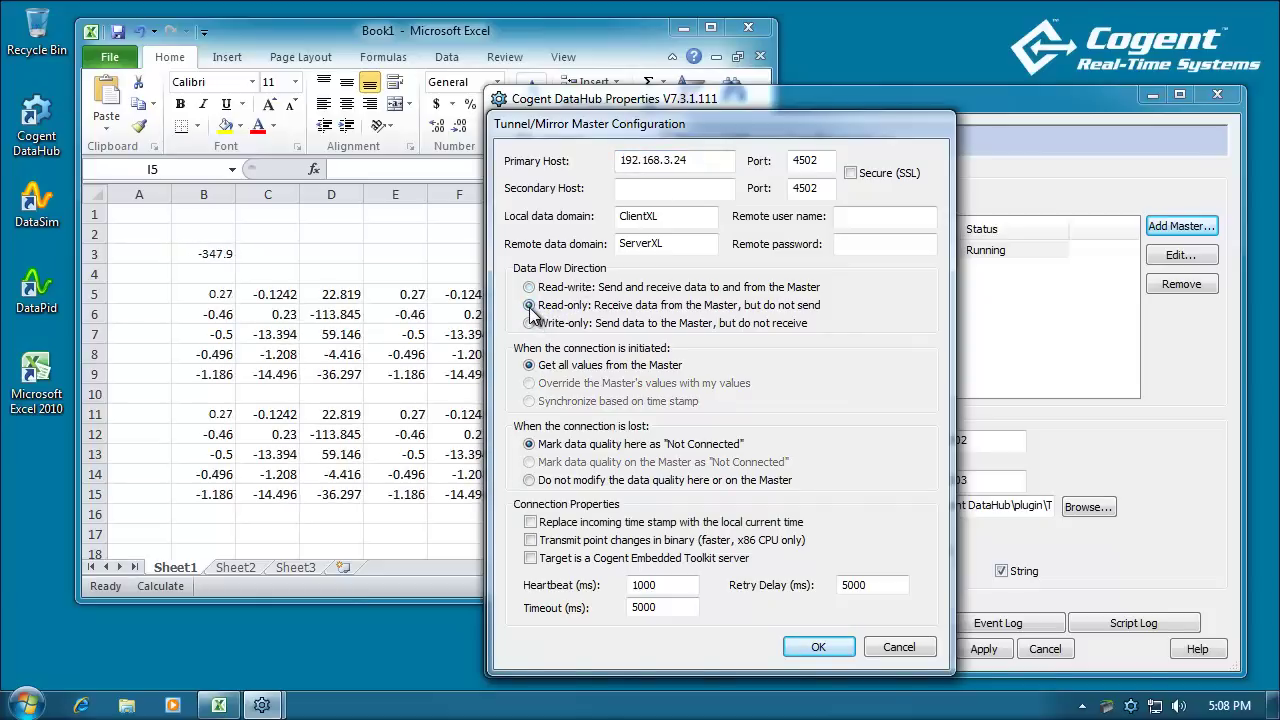
{"action": "left_click", "coordinate": [818, 648]}
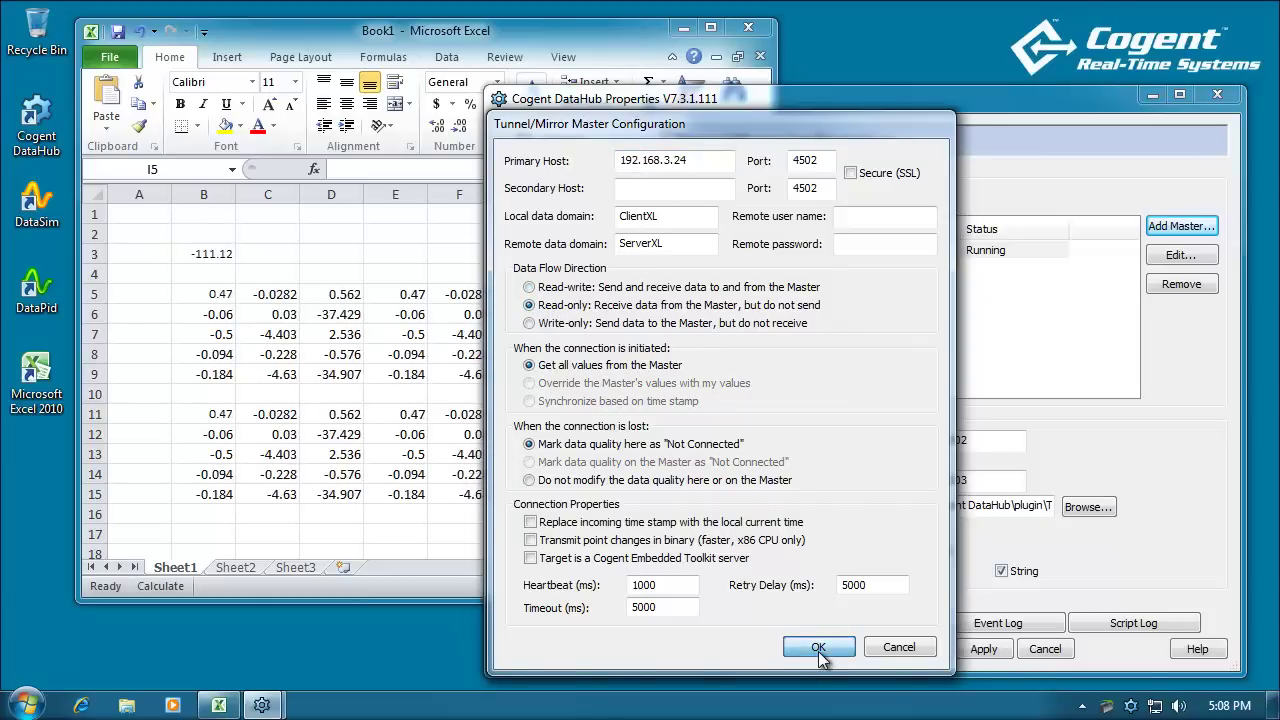
{"action": "left_click", "coordinate": [990, 650]}
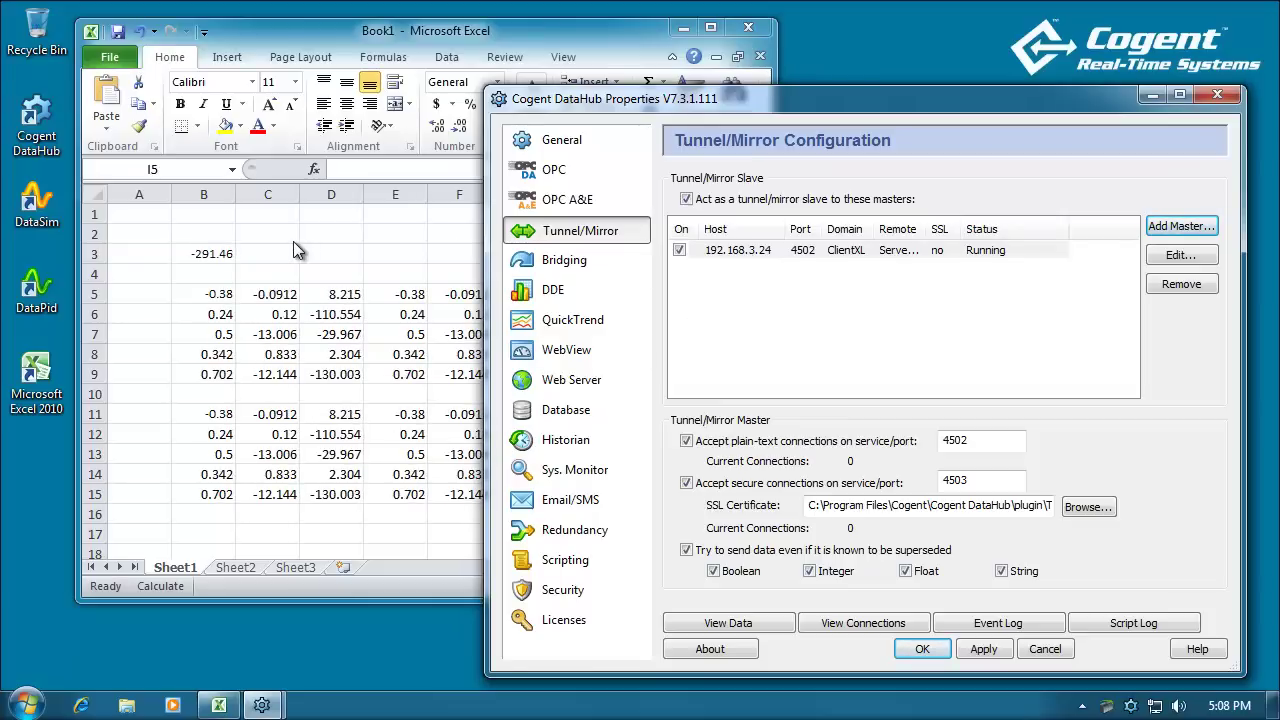
{"action": "double_click", "coordinate": [777, 250]}
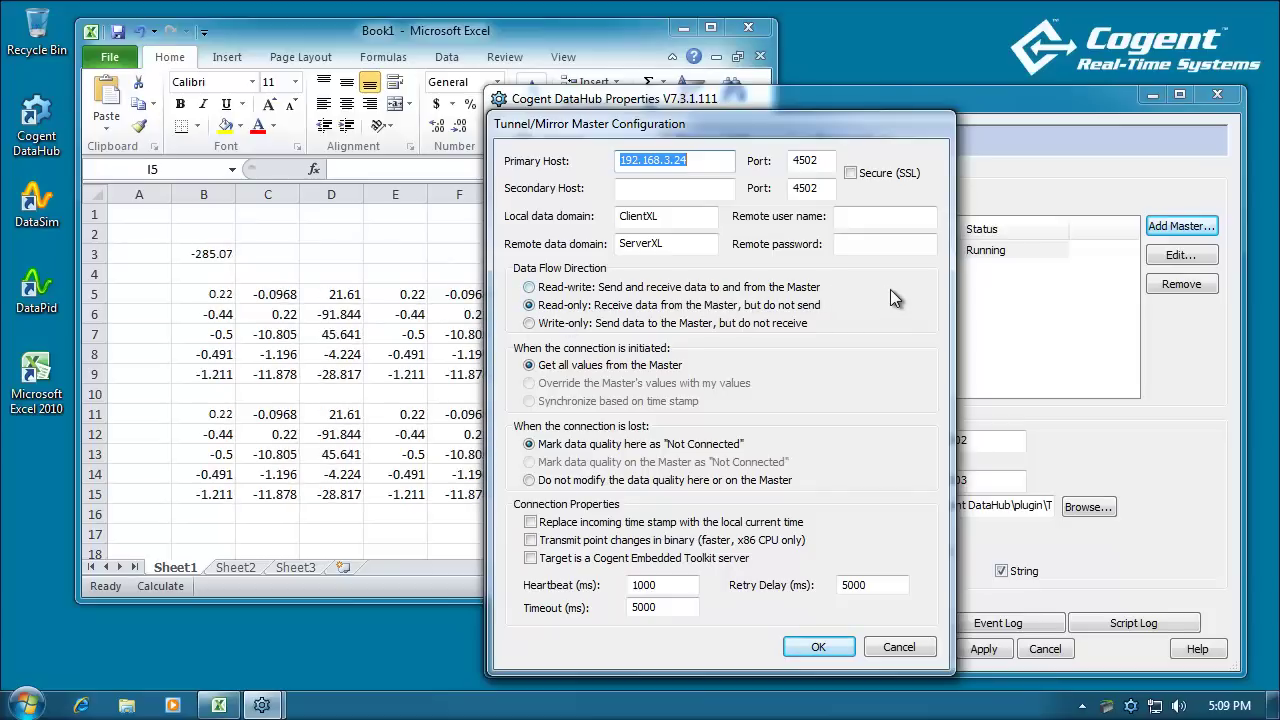
{"action": "left_click", "coordinate": [818, 647]}
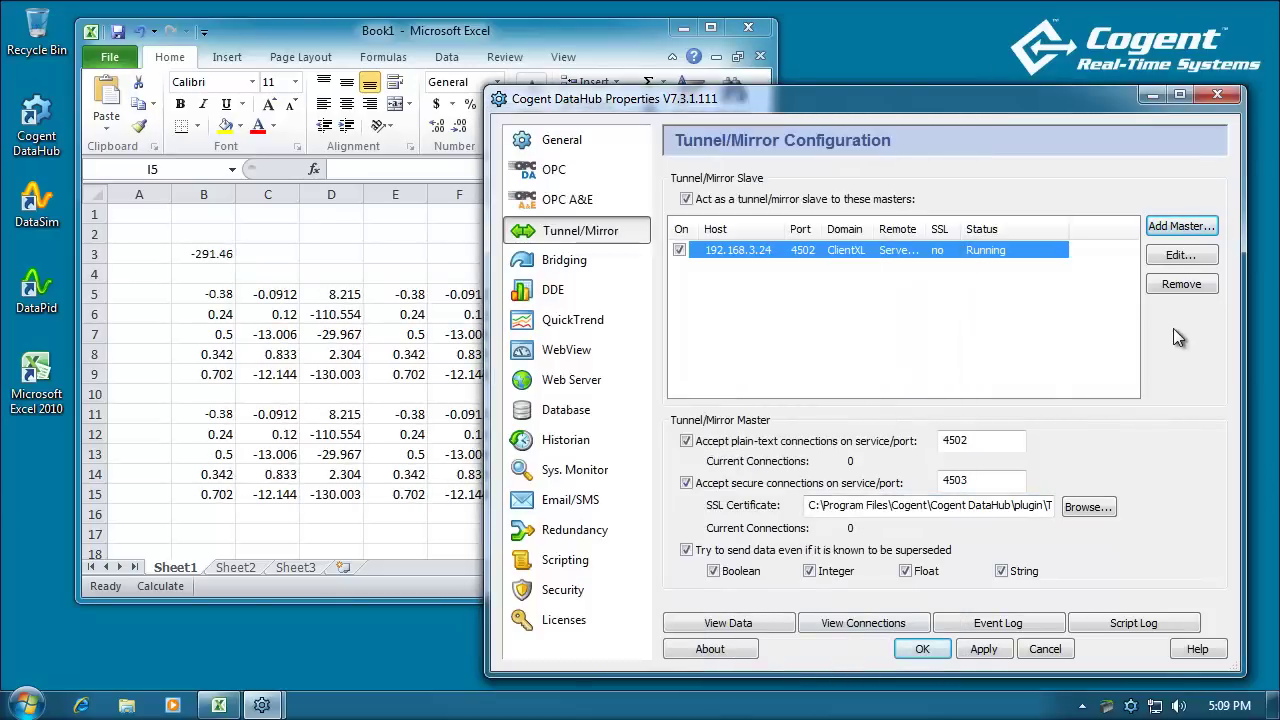